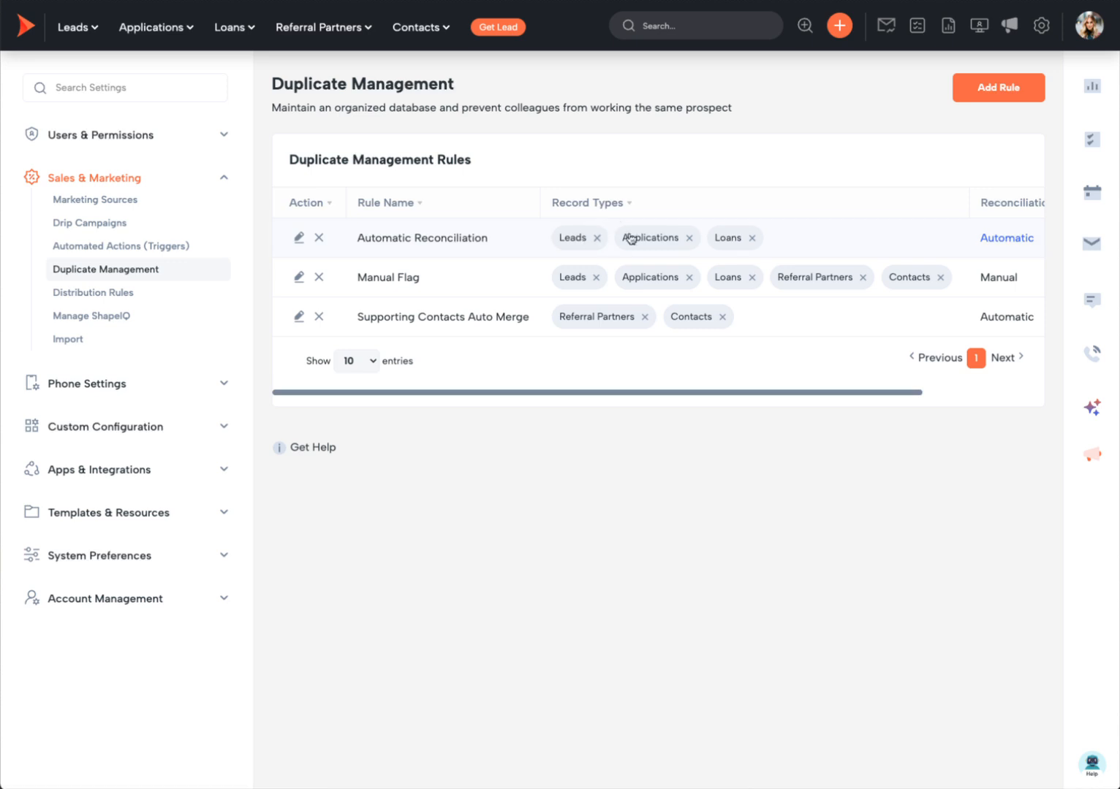
Open the Automatic Reconciliation duplicate management rule for editing
click(740, 243)
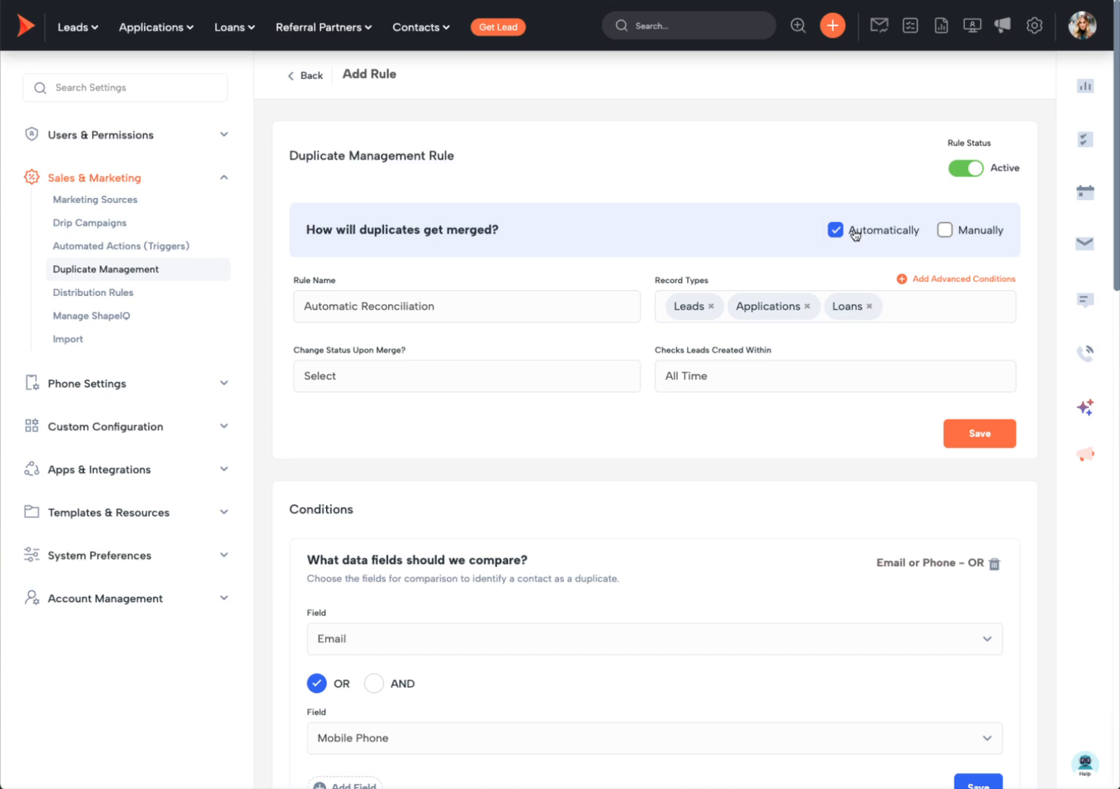
drag(493, 310, 267, 304)
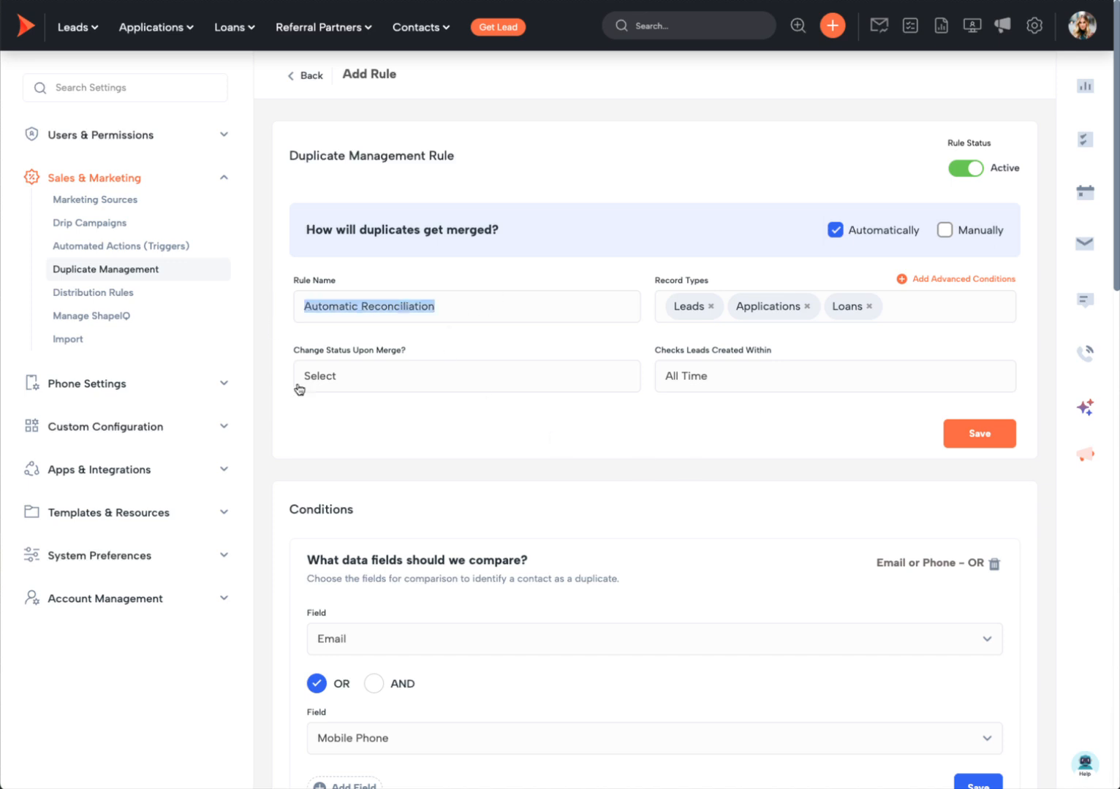
click(515, 452)
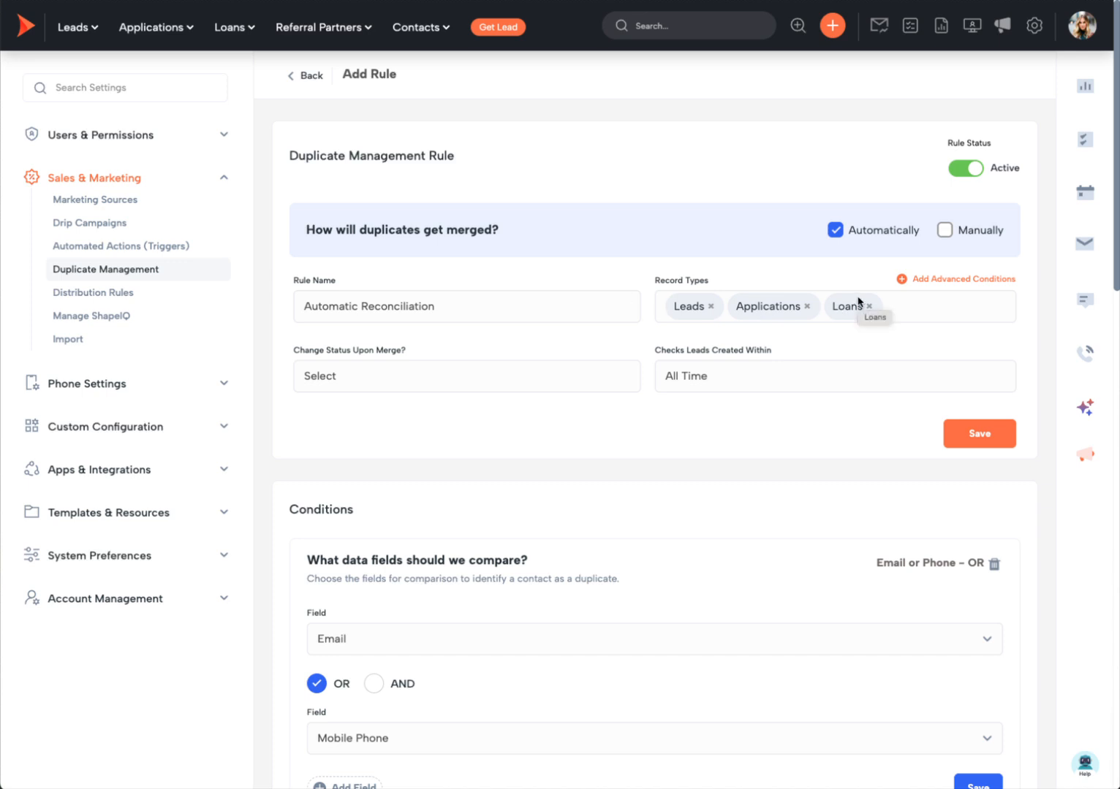
Add advanced conditions to the rule's record types and view the options for which source data to check against
click(963, 280)
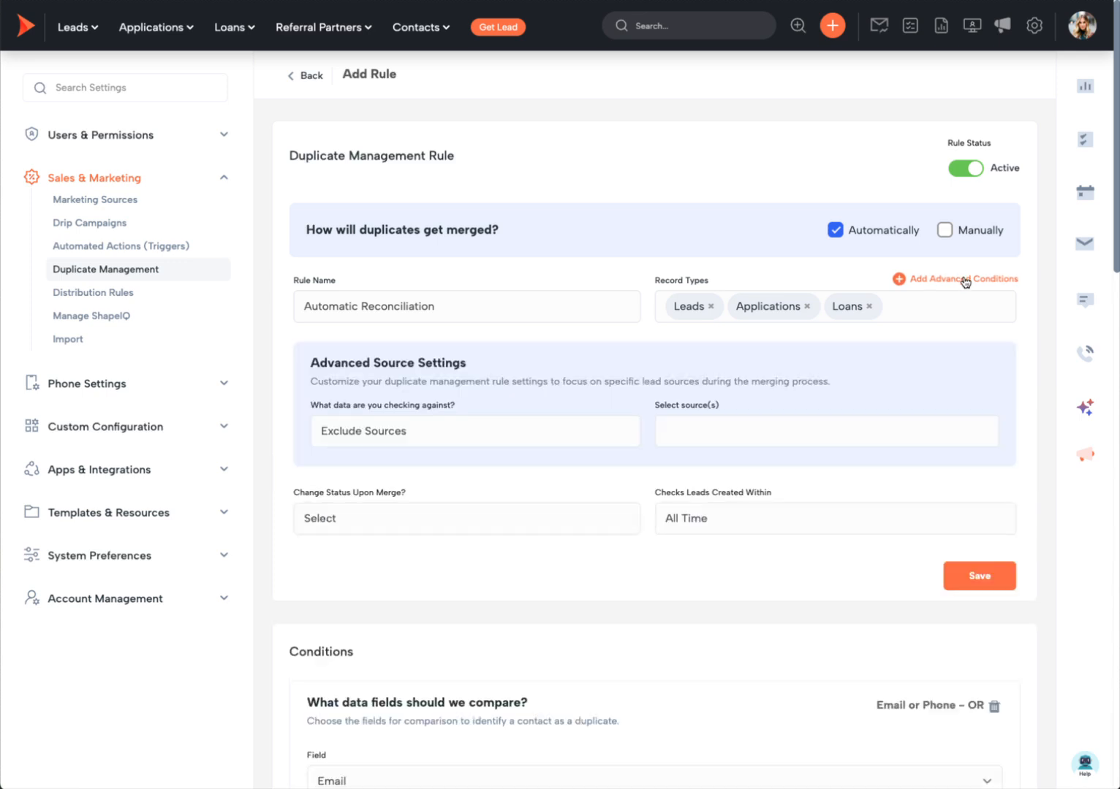
click(393, 435)
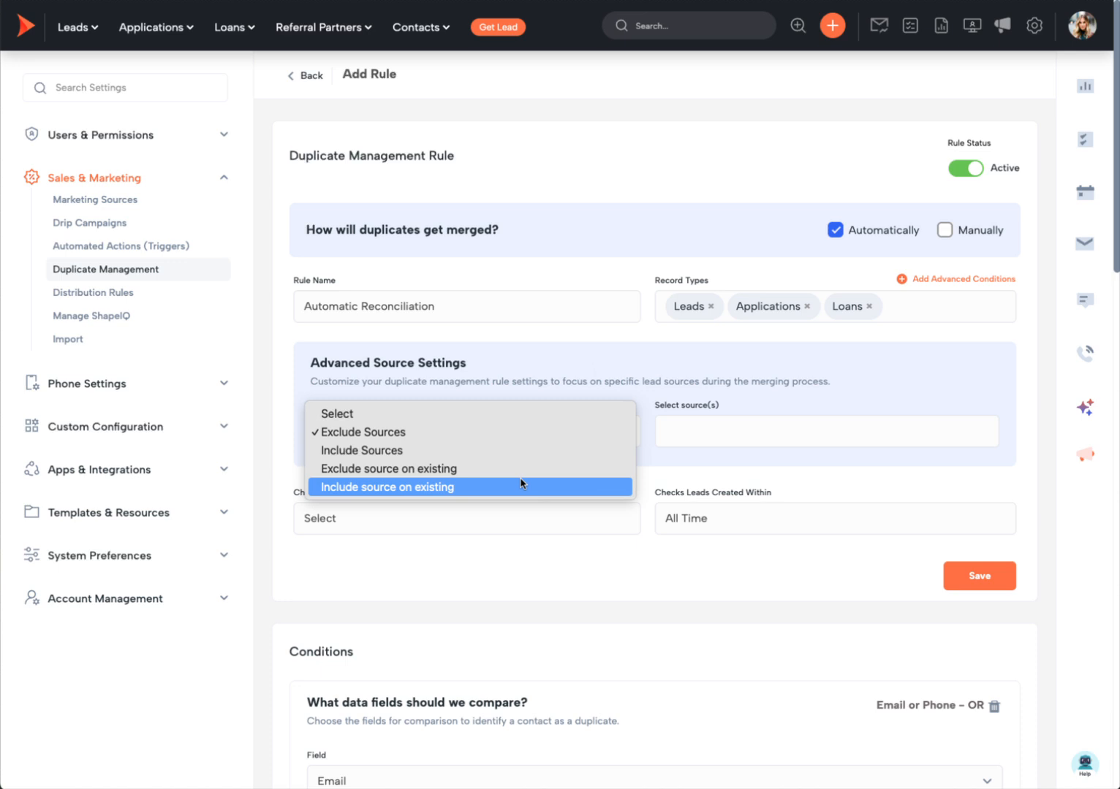
click(646, 356)
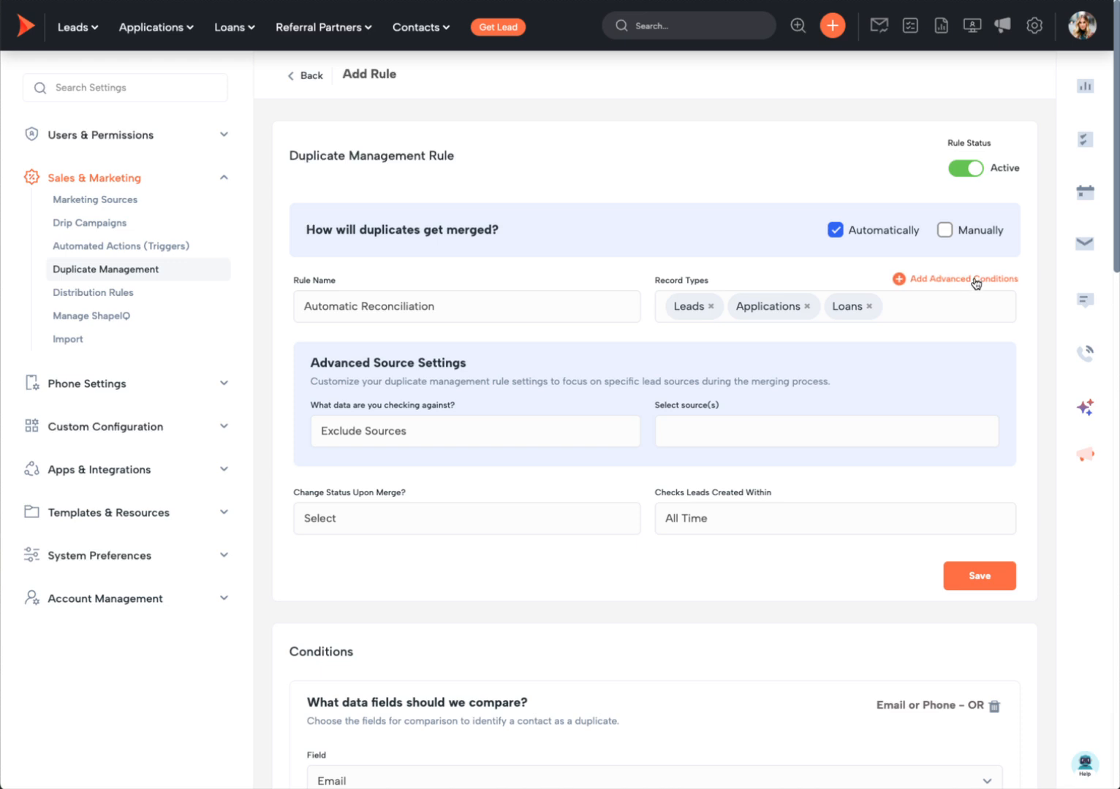
View the statuses available for the rule's Change Status Upon Merge setting
scroll(592, 395, down, 1)
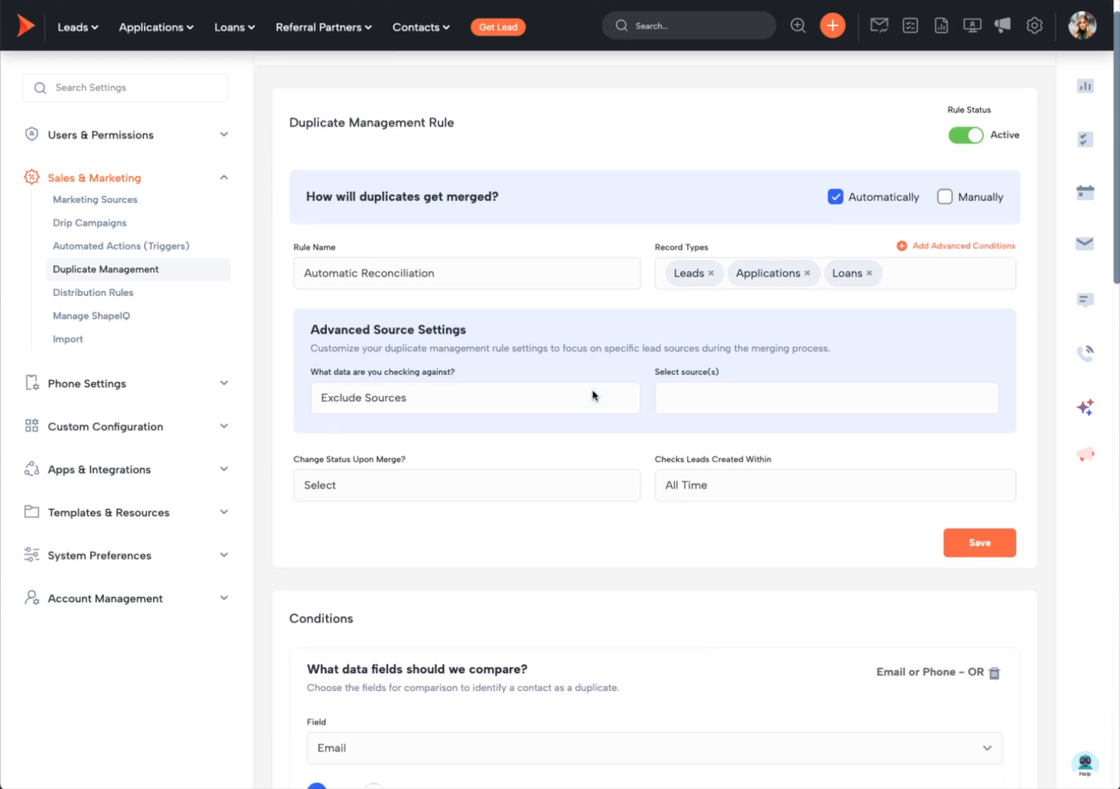
scroll(592, 395, down, 3)
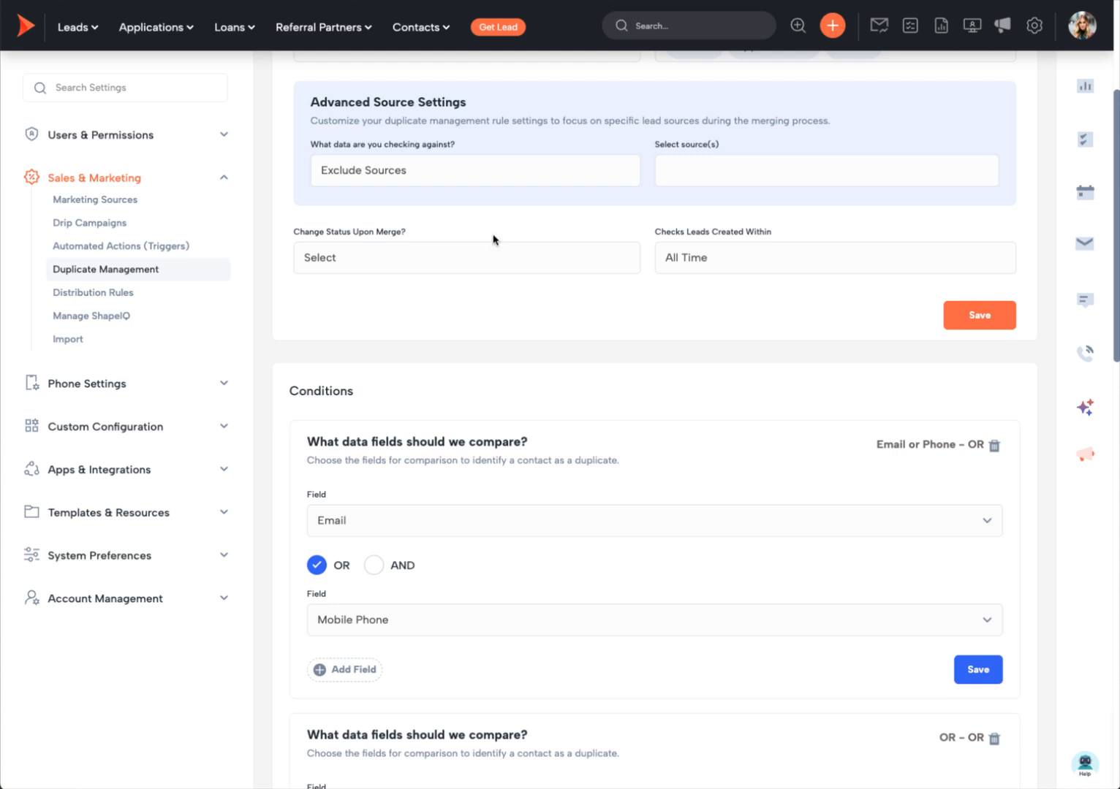
click(491, 256)
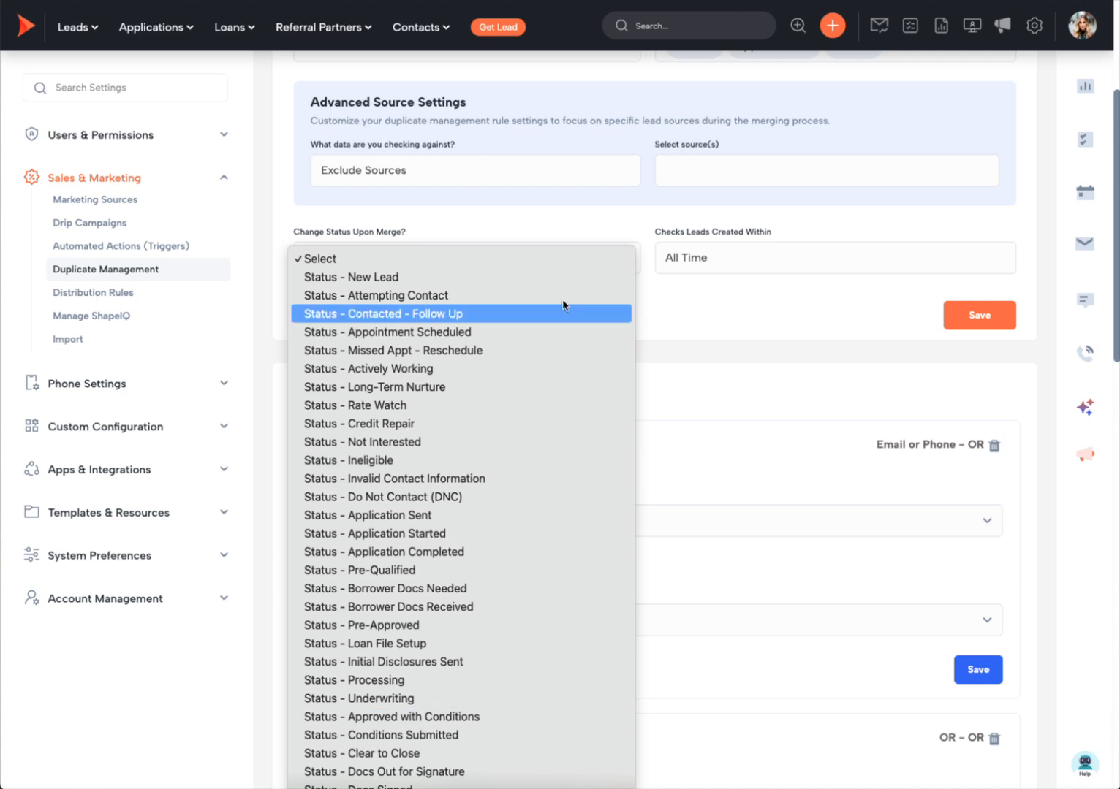
click(512, 202)
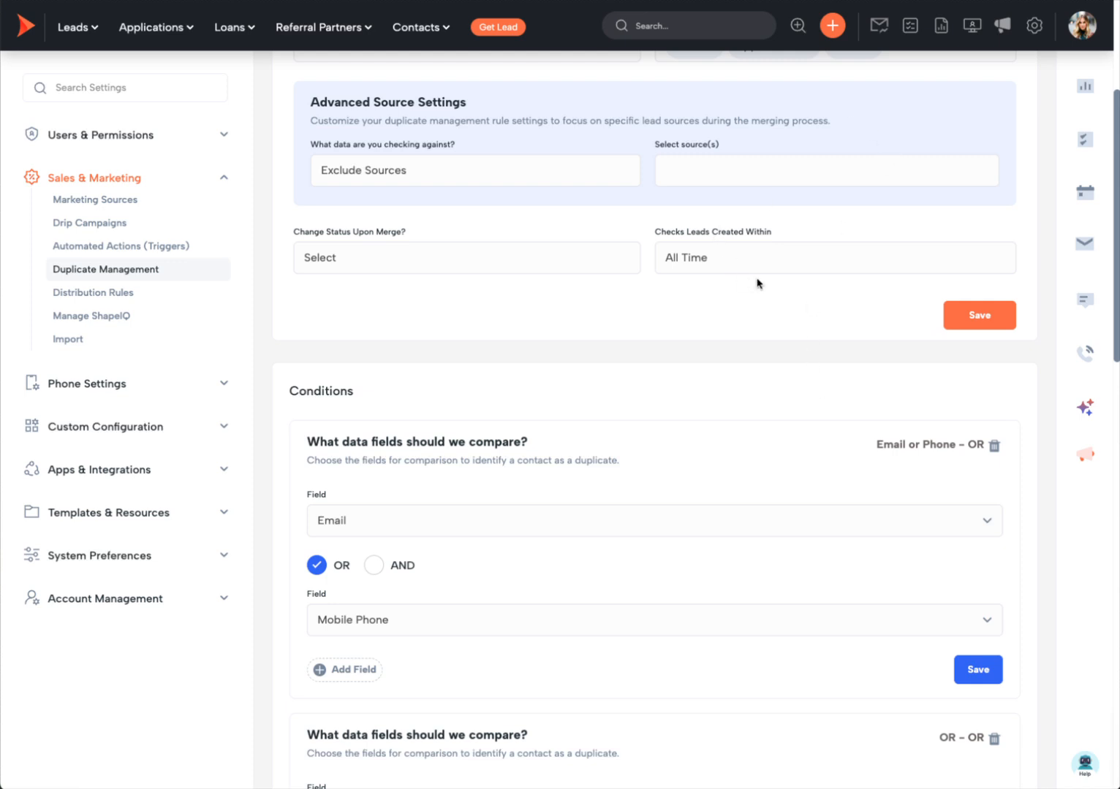
Try Last 30 Days as the period for checking created leads and return it to All Time
click(824, 262)
click(755, 302)
click(780, 267)
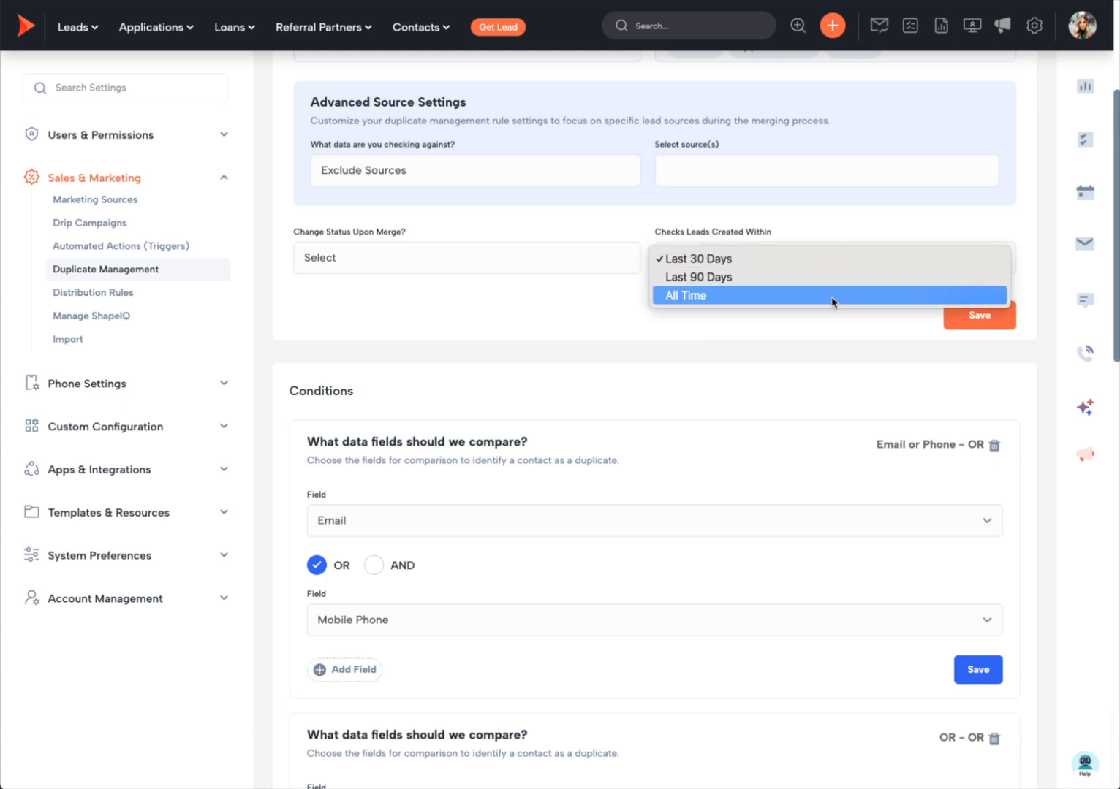
click(722, 420)
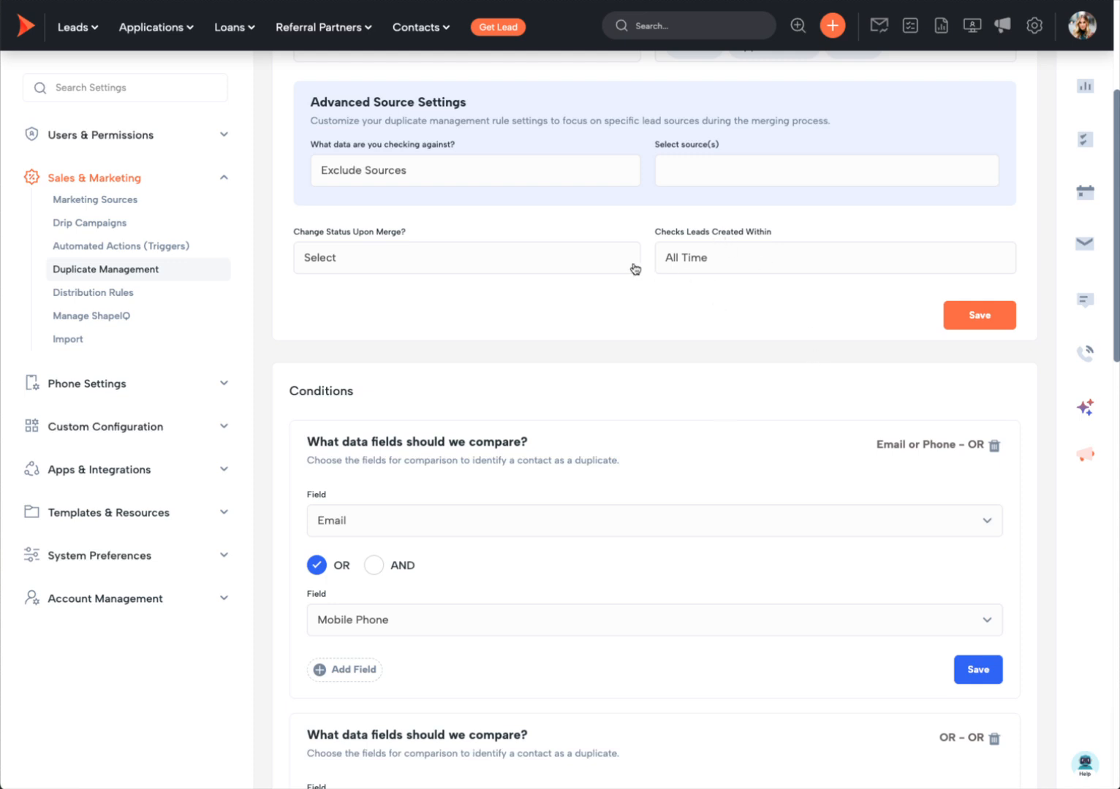
Set the first condition group to compare Last Name AND Mobile Phone
scroll(790, 580, down, 4)
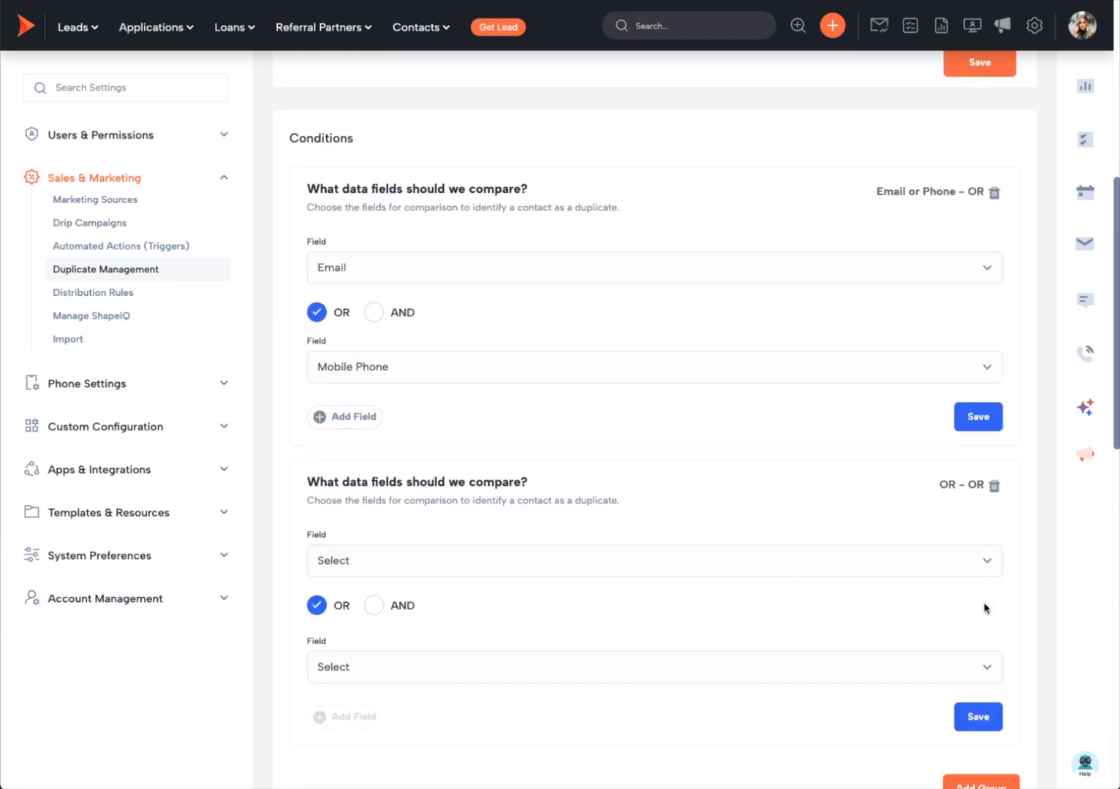
scroll(767, 627, down, 1)
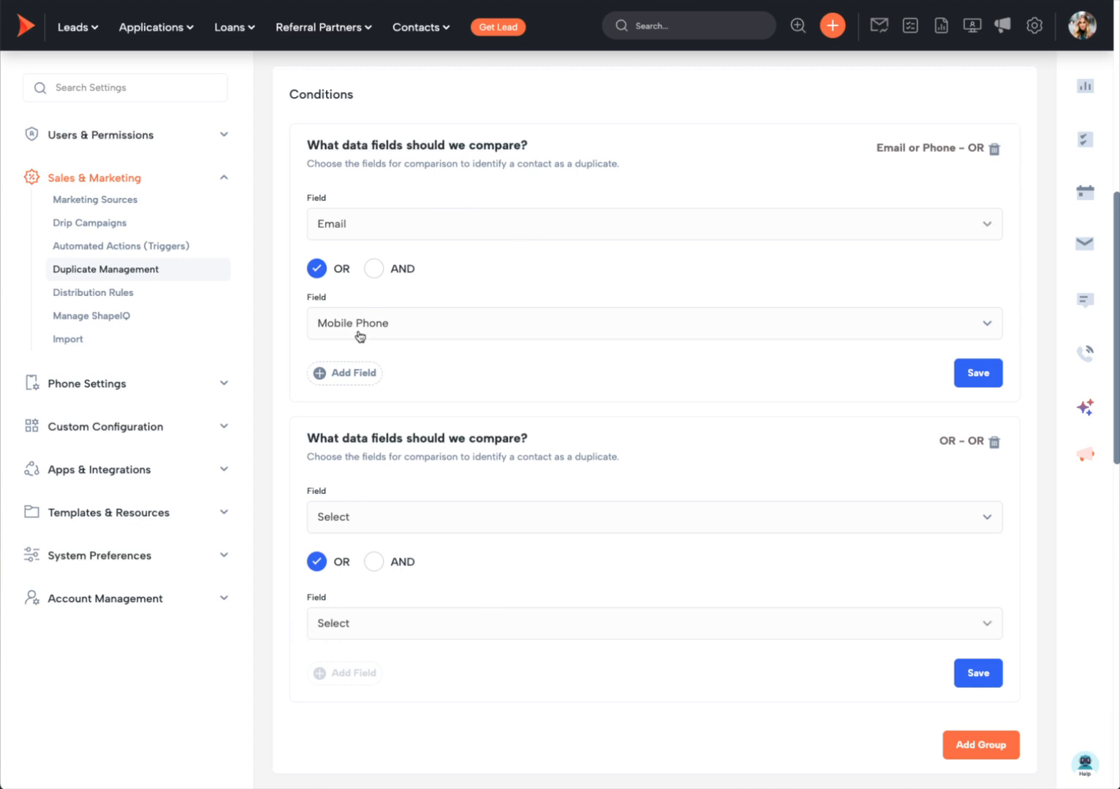
click(431, 223)
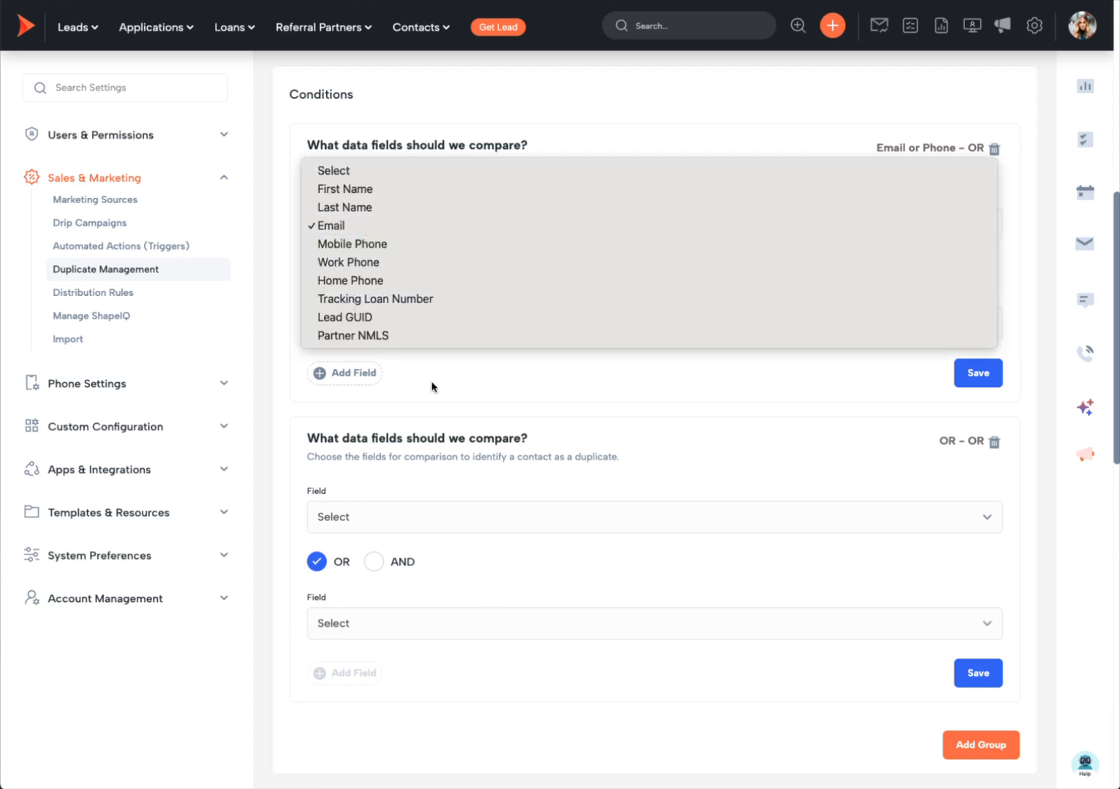
click(493, 210)
click(373, 269)
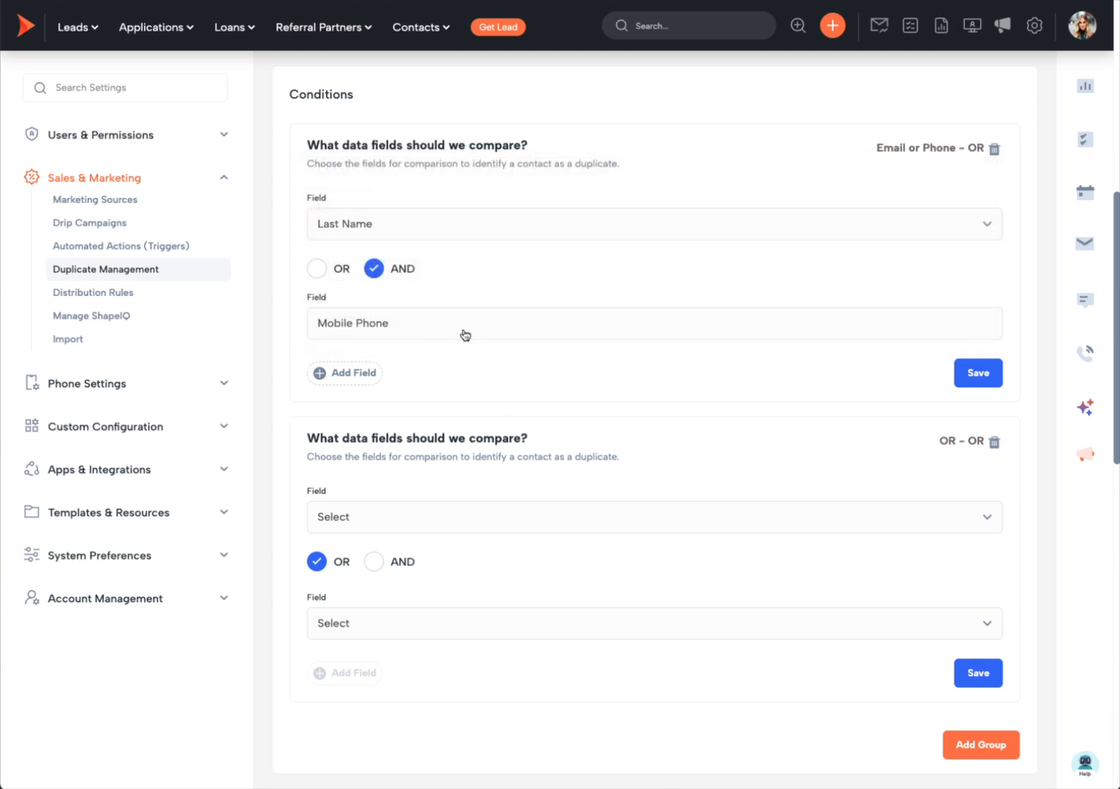
Set the second condition group to compare Last Name AND Email
click(440, 518)
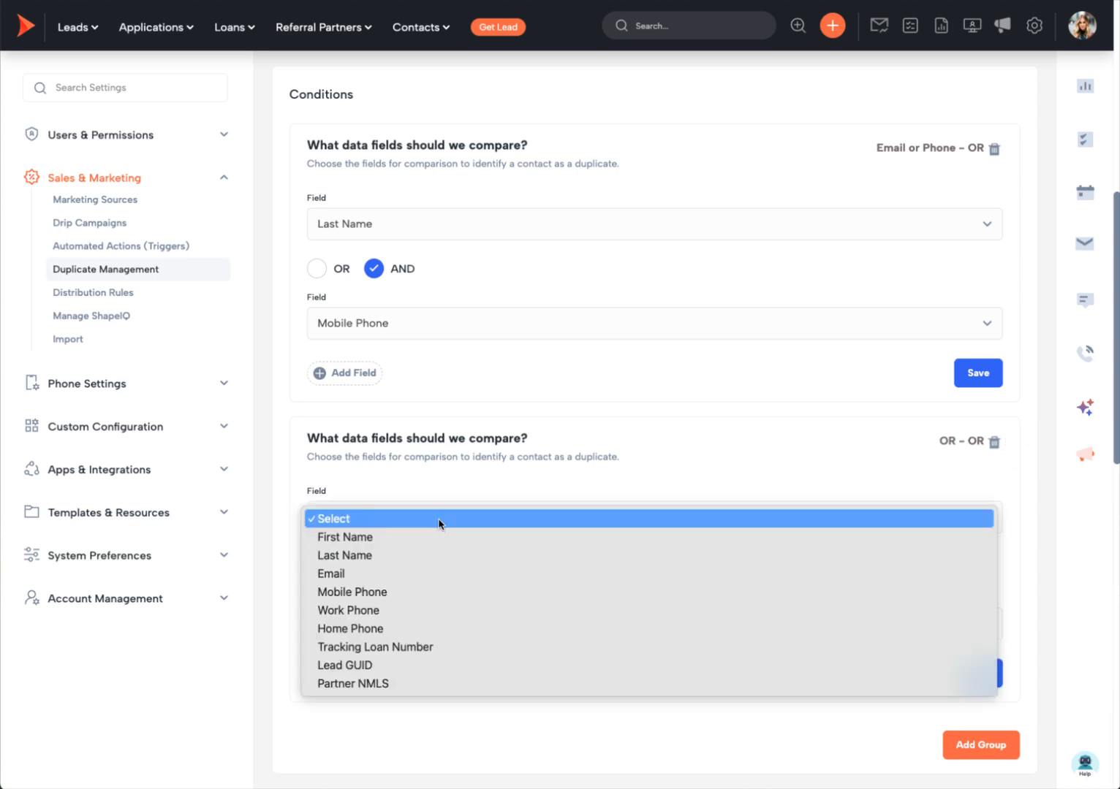
click(448, 561)
click(374, 561)
click(401, 624)
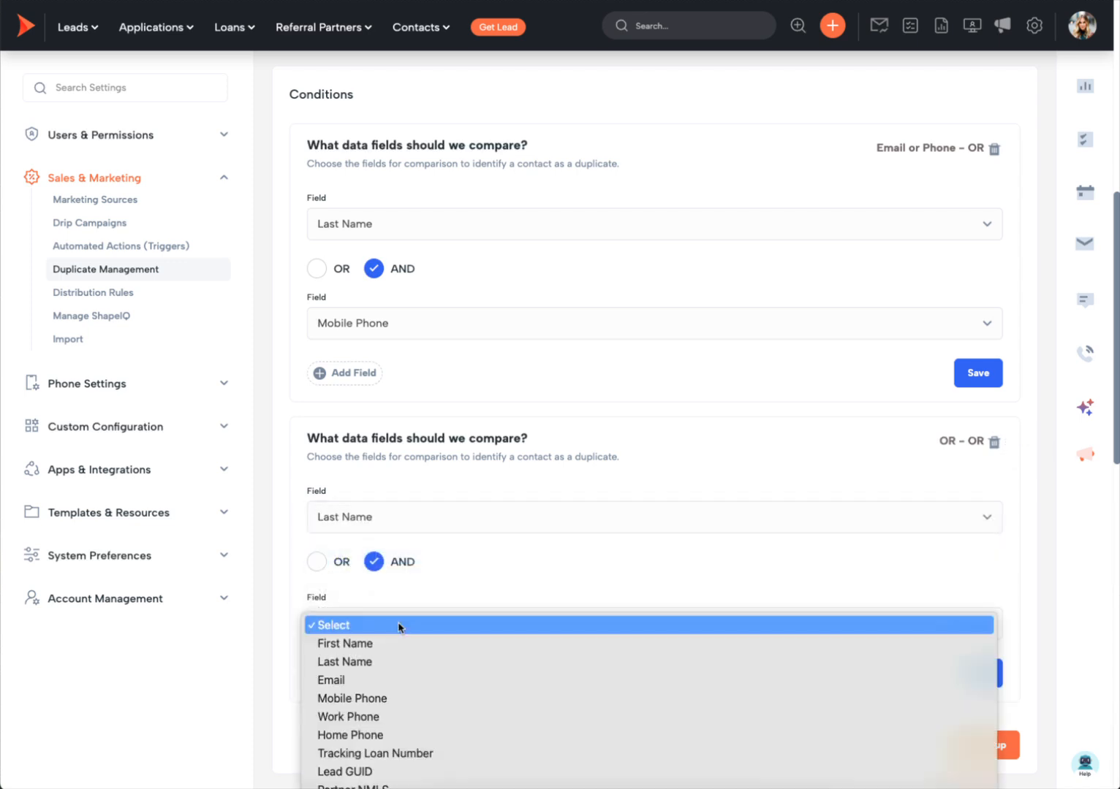
click(409, 682)
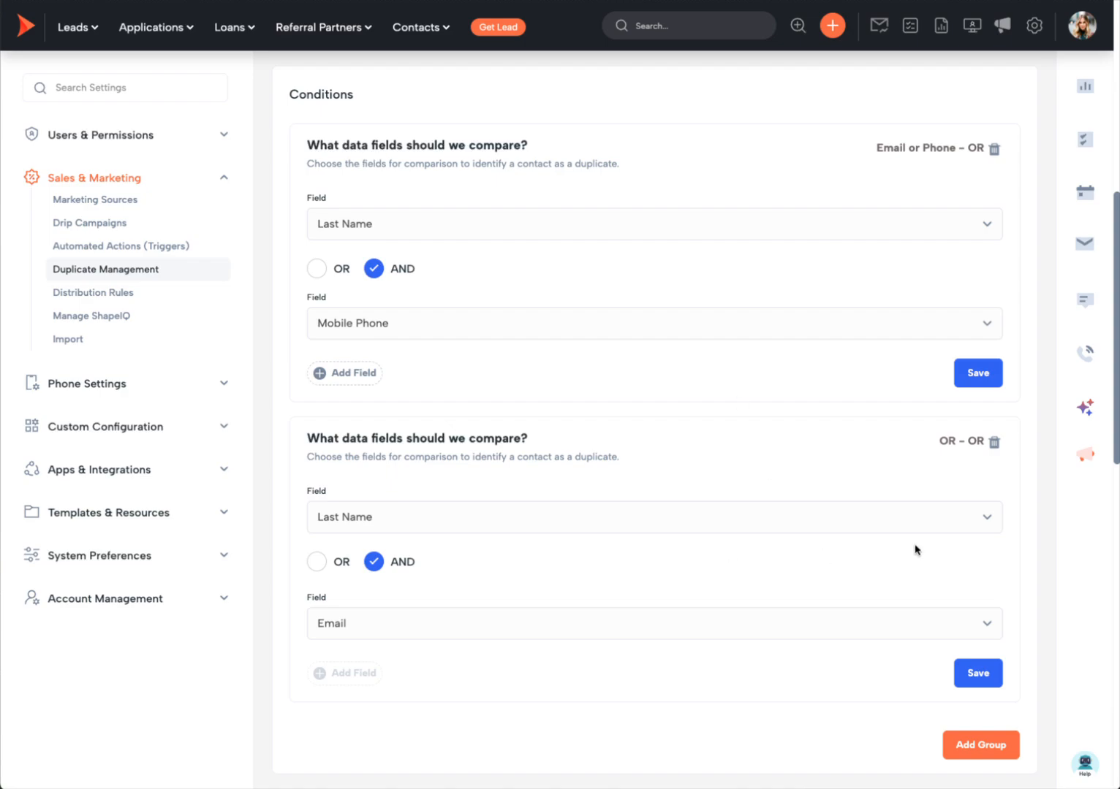
Delete the second condition group and set the first group's first comparison field back to Email
click(995, 442)
click(665, 74)
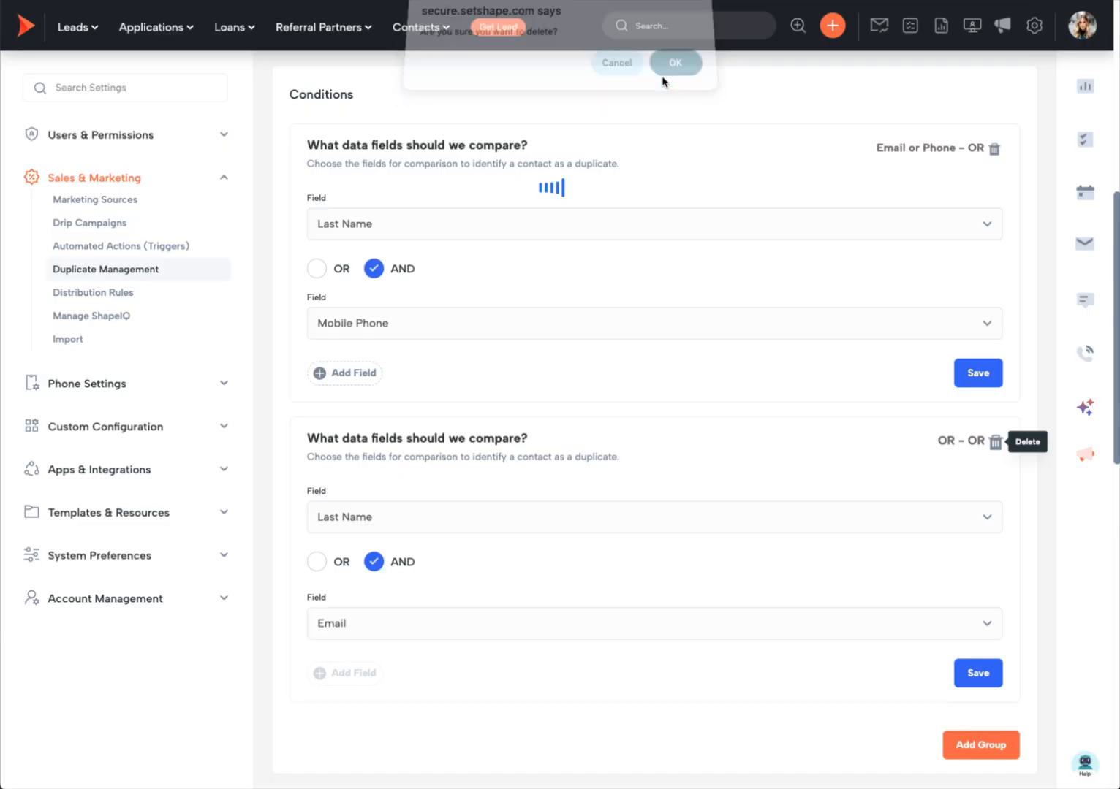
click(399, 223)
click(439, 243)
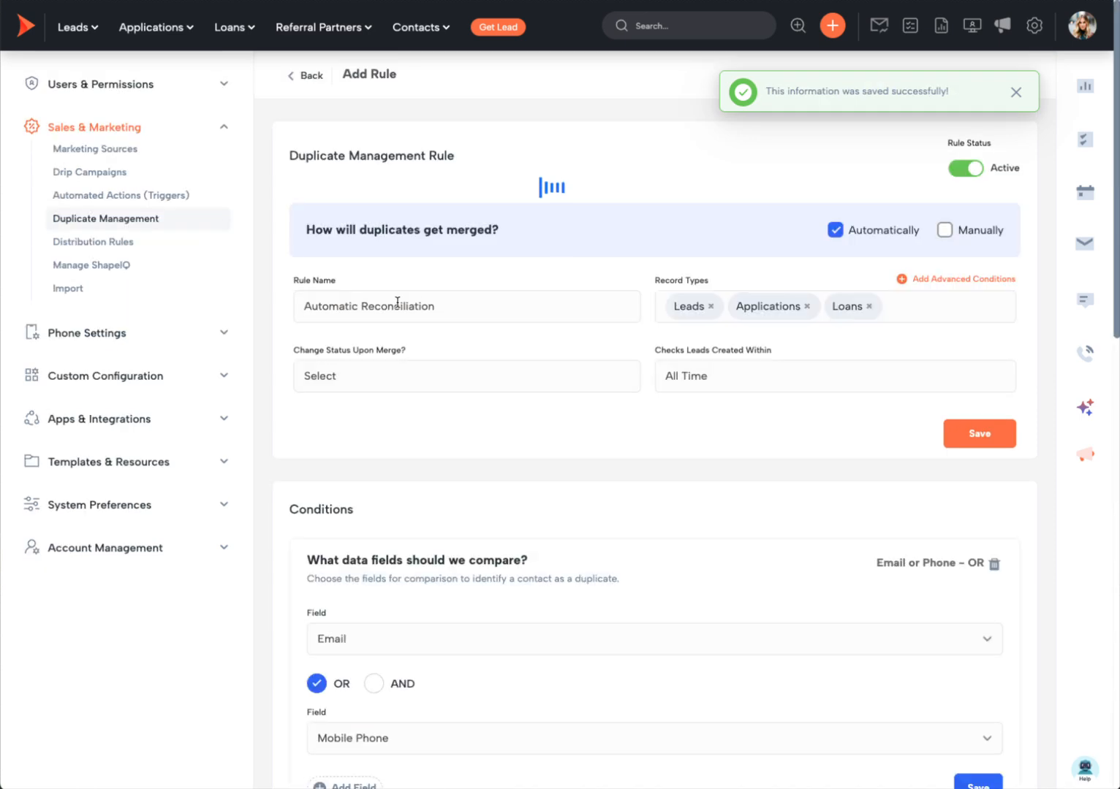
In the automatic merge rules, choose to merge the pre-existing record into the new record
scroll(496, 522, down, 3)
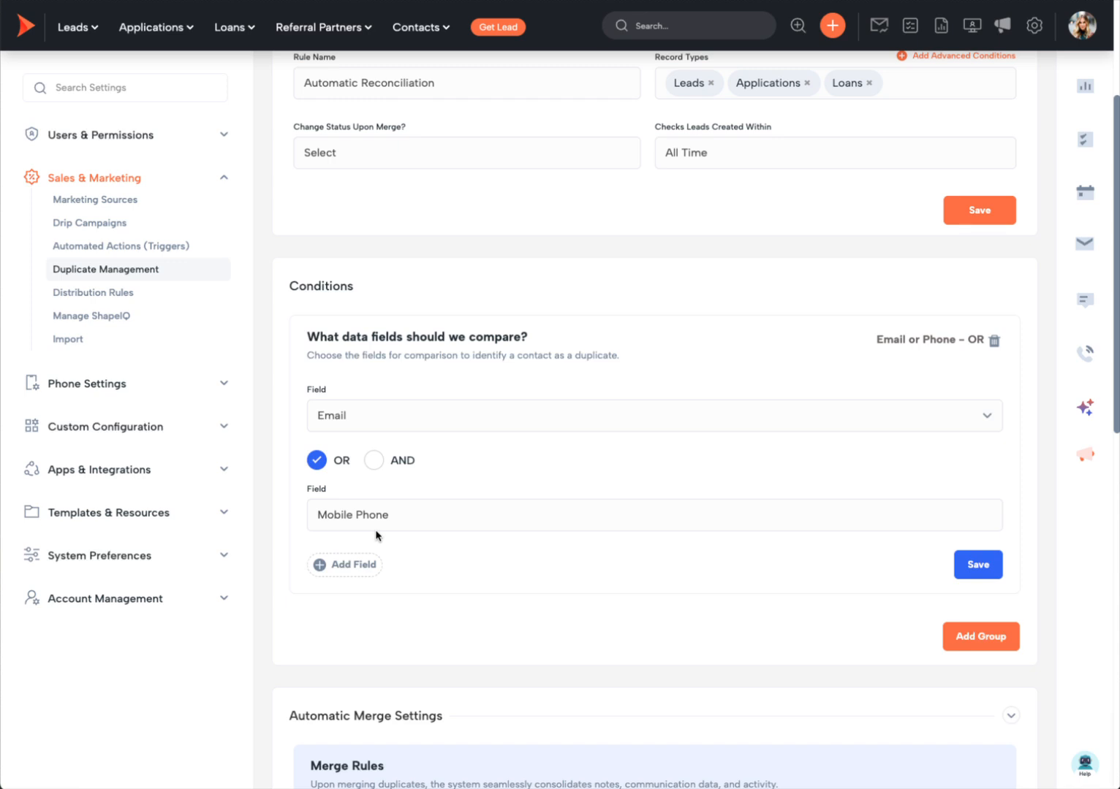
scroll(494, 616, down, 2)
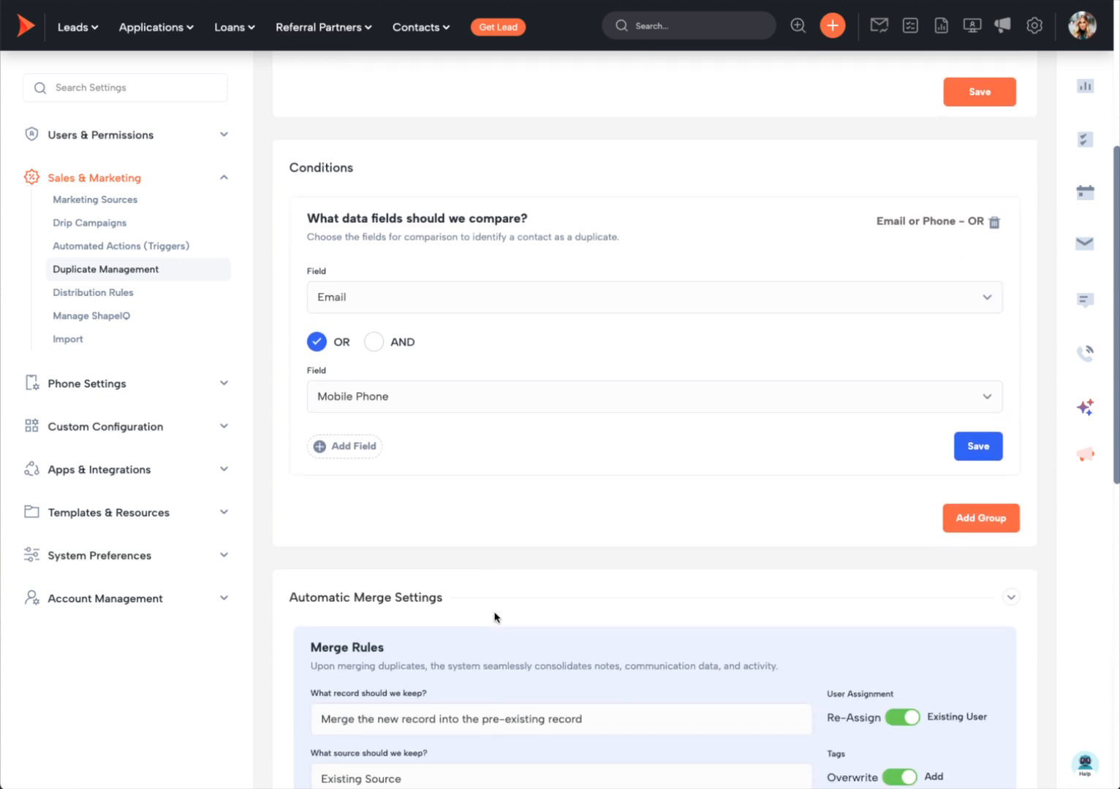
scroll(494, 617, down, 6)
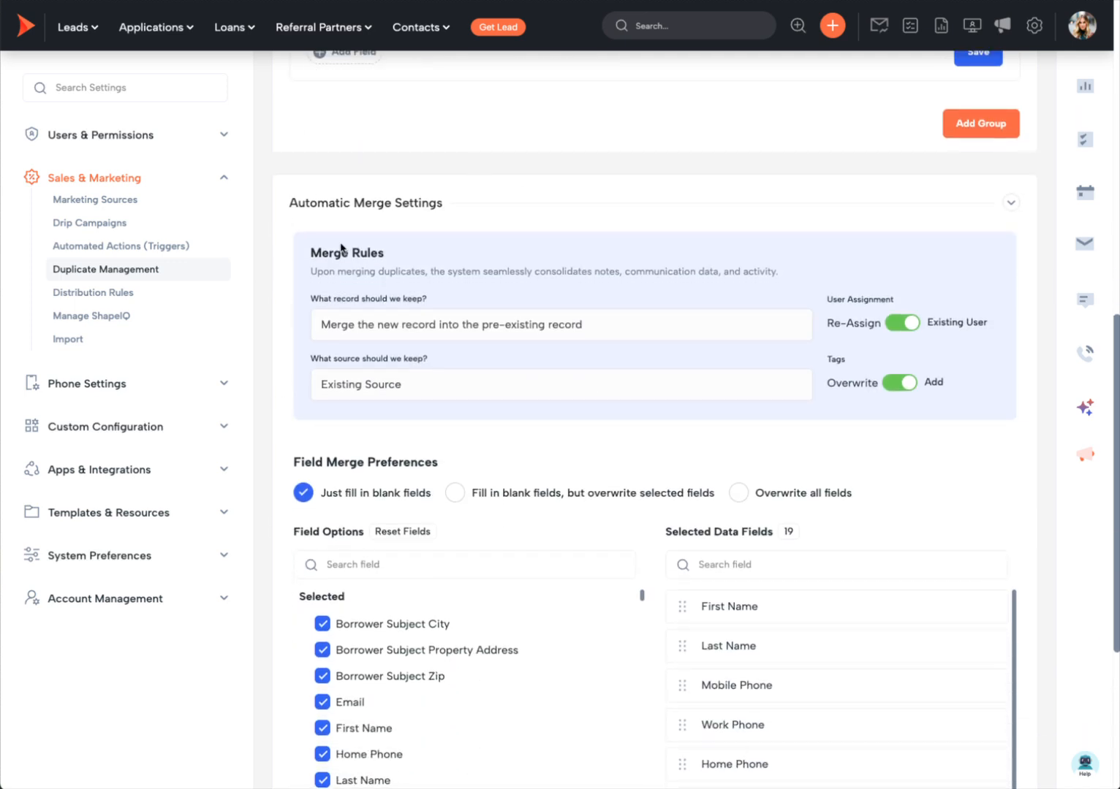
click(572, 328)
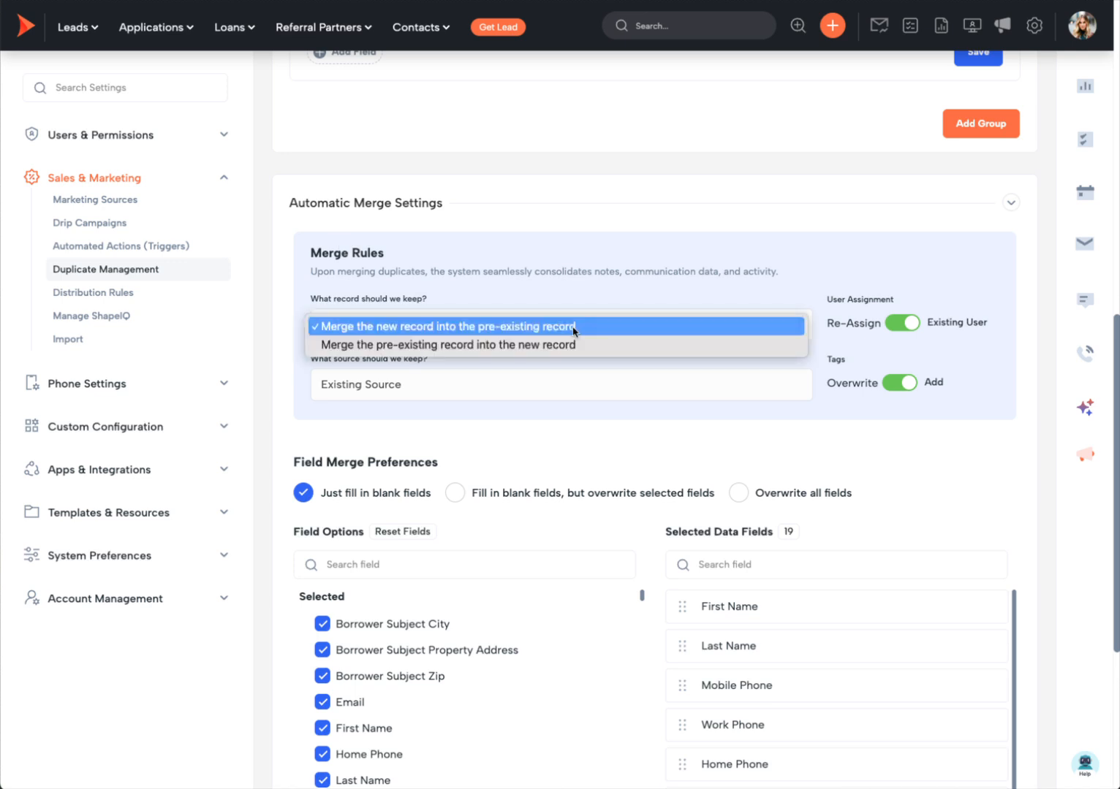
click(659, 329)
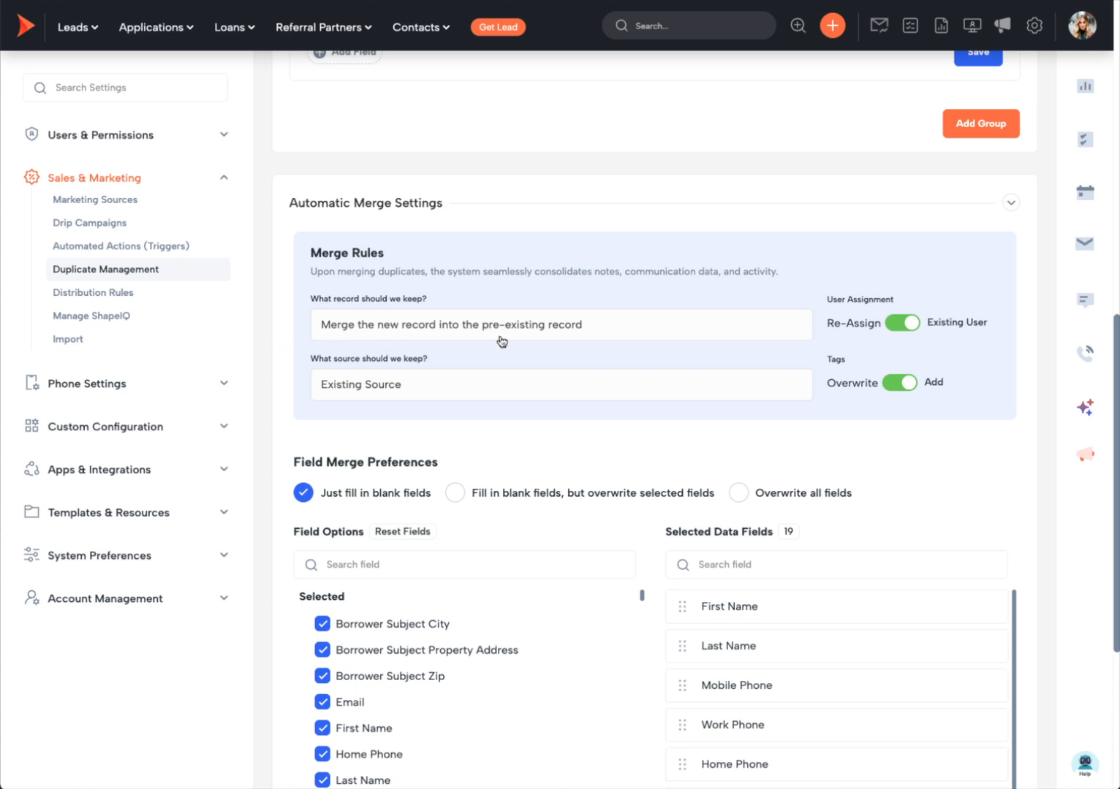
click(592, 340)
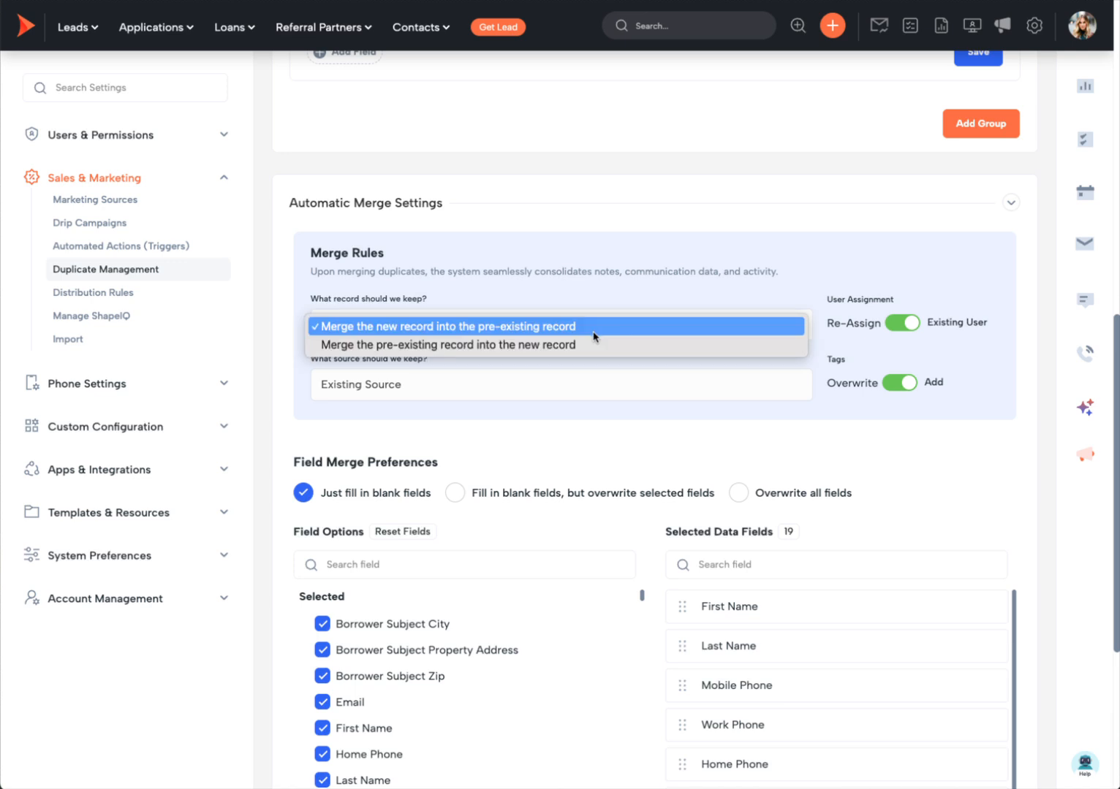
click(591, 346)
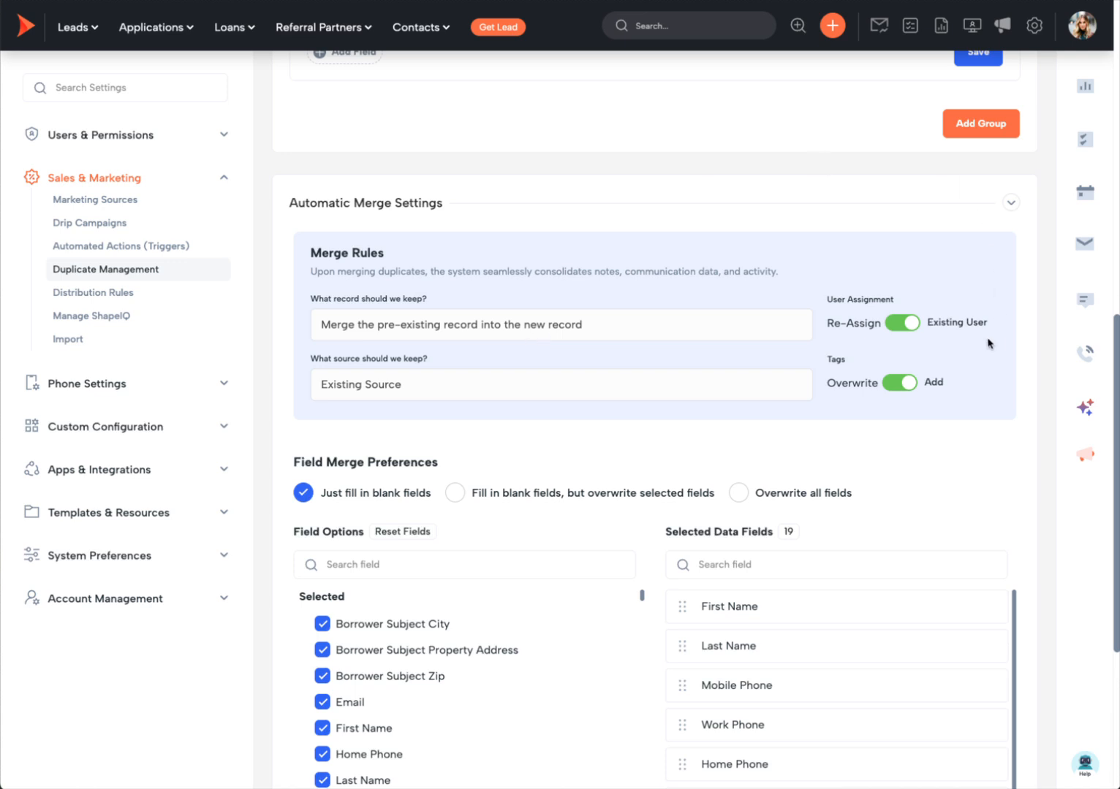
Keep user assignment on Existing User and set the source to keep to New Source
click(887, 323)
click(904, 331)
click(620, 391)
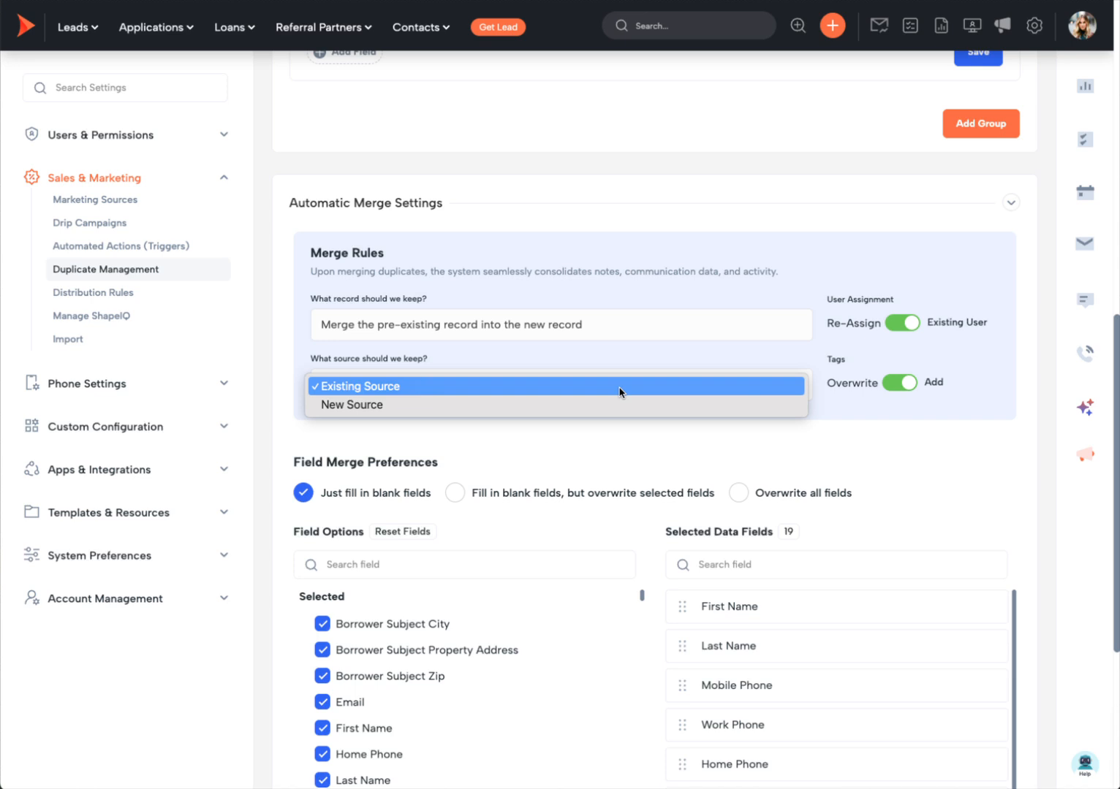
click(621, 406)
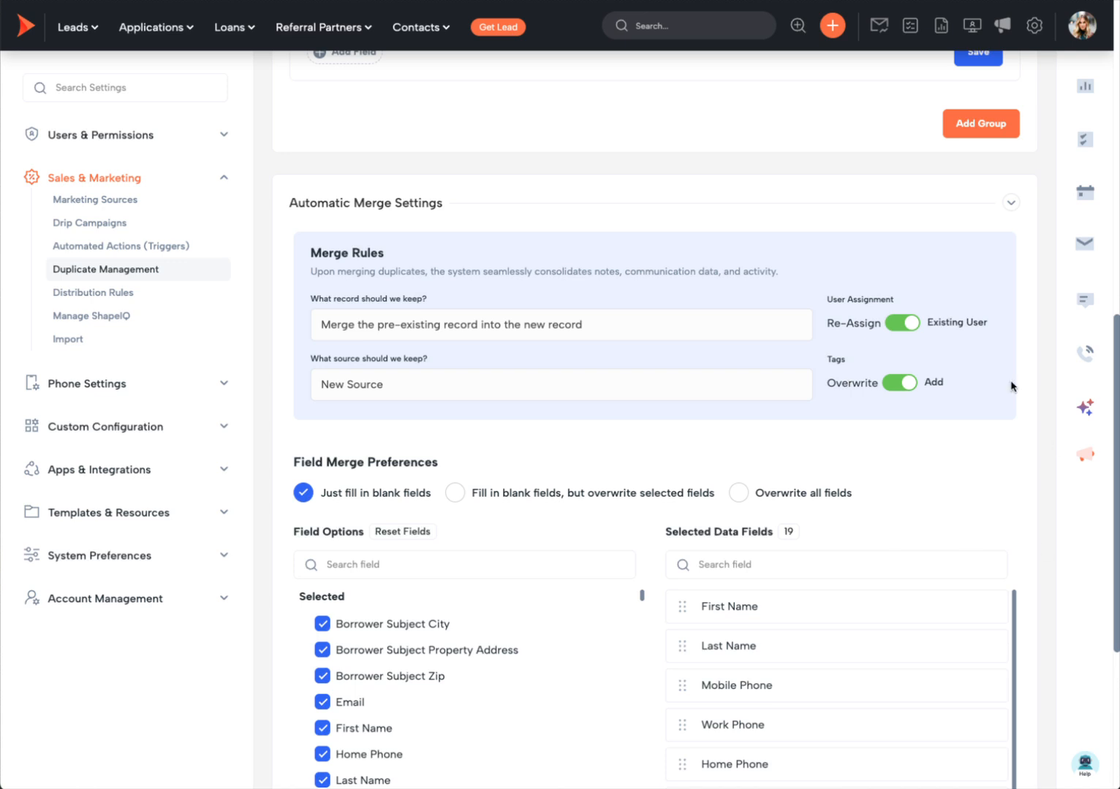
Review the field merge preferences and the list of selected data fields, and return to the rule's general settings
scroll(925, 489, down, 5)
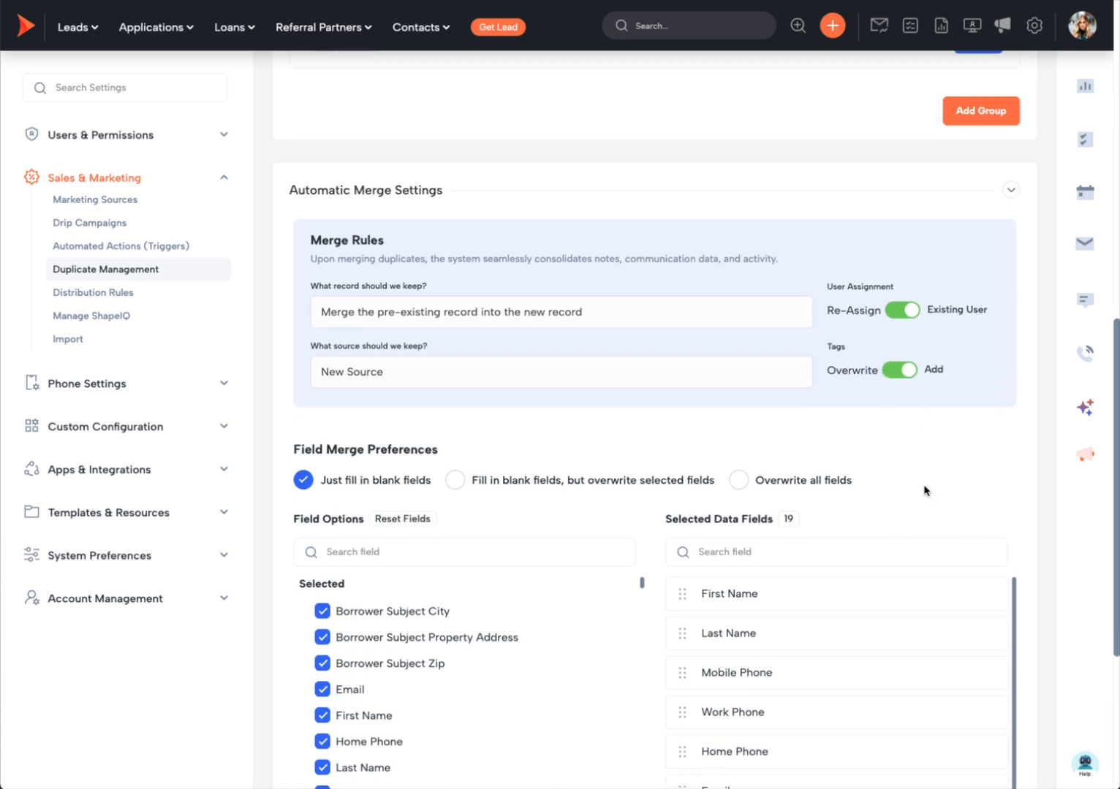
scroll(927, 488, down, 1)
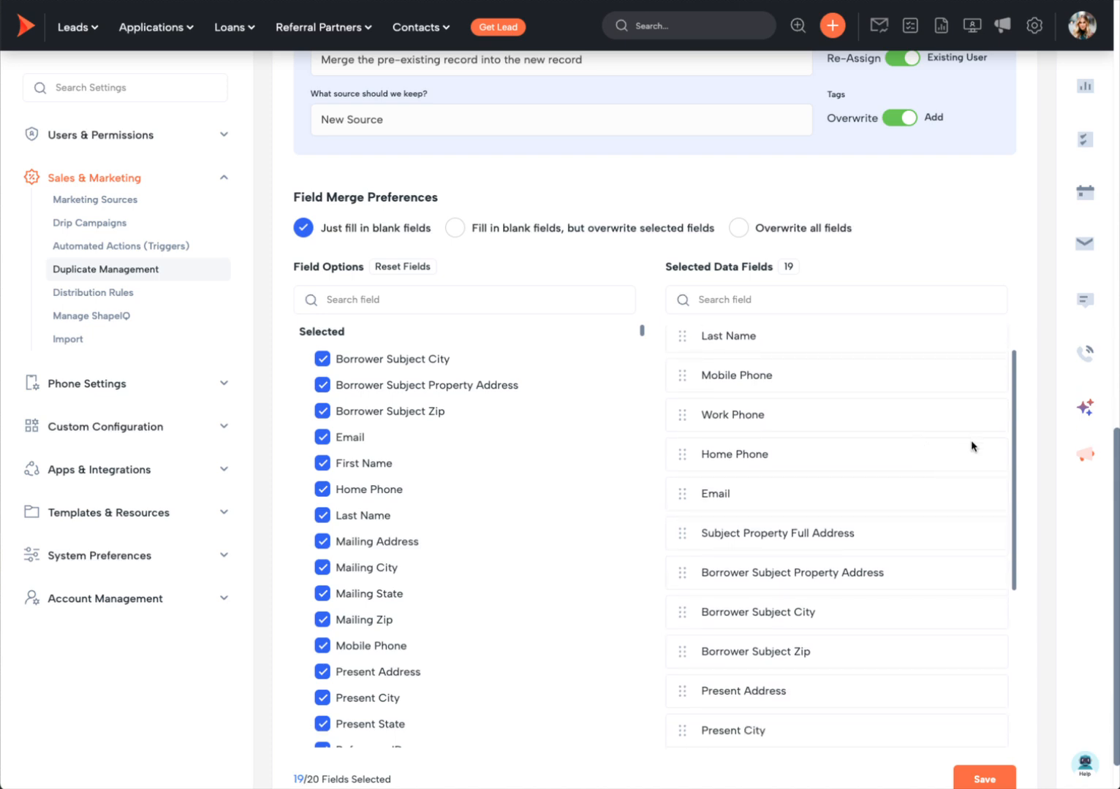
scroll(975, 445, up, 2)
scroll(1065, 408, down, 1)
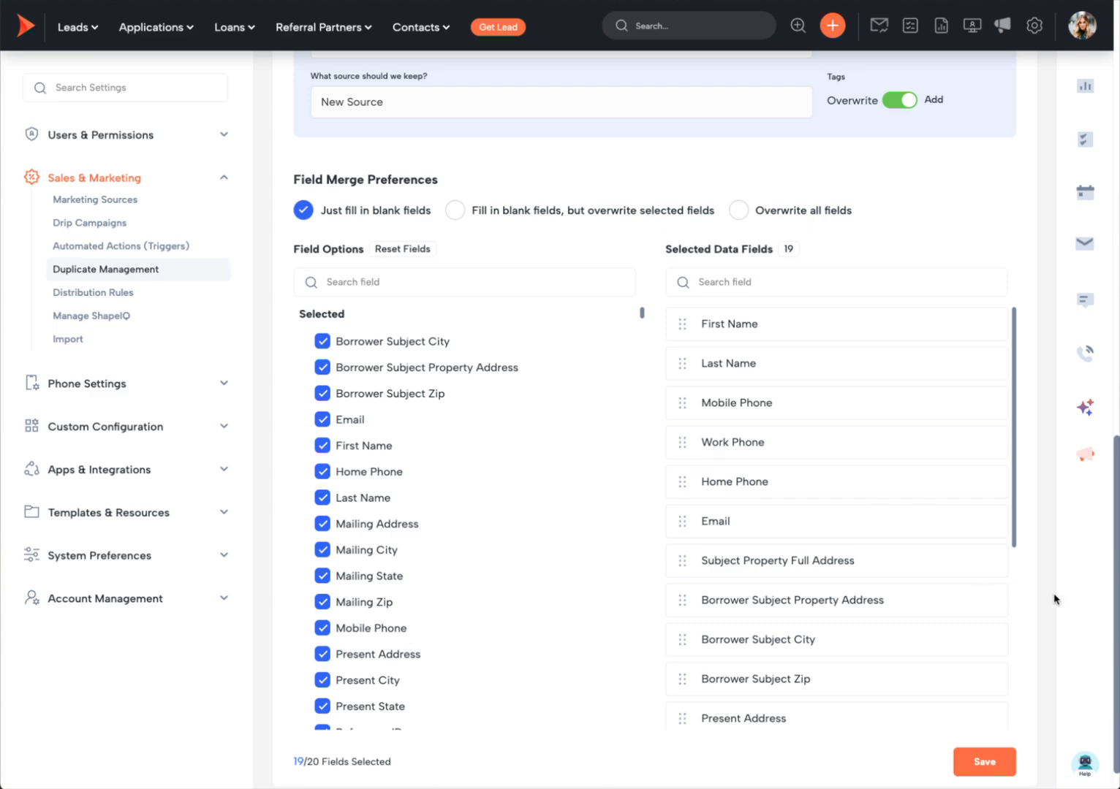
scroll(1054, 599, up, 10)
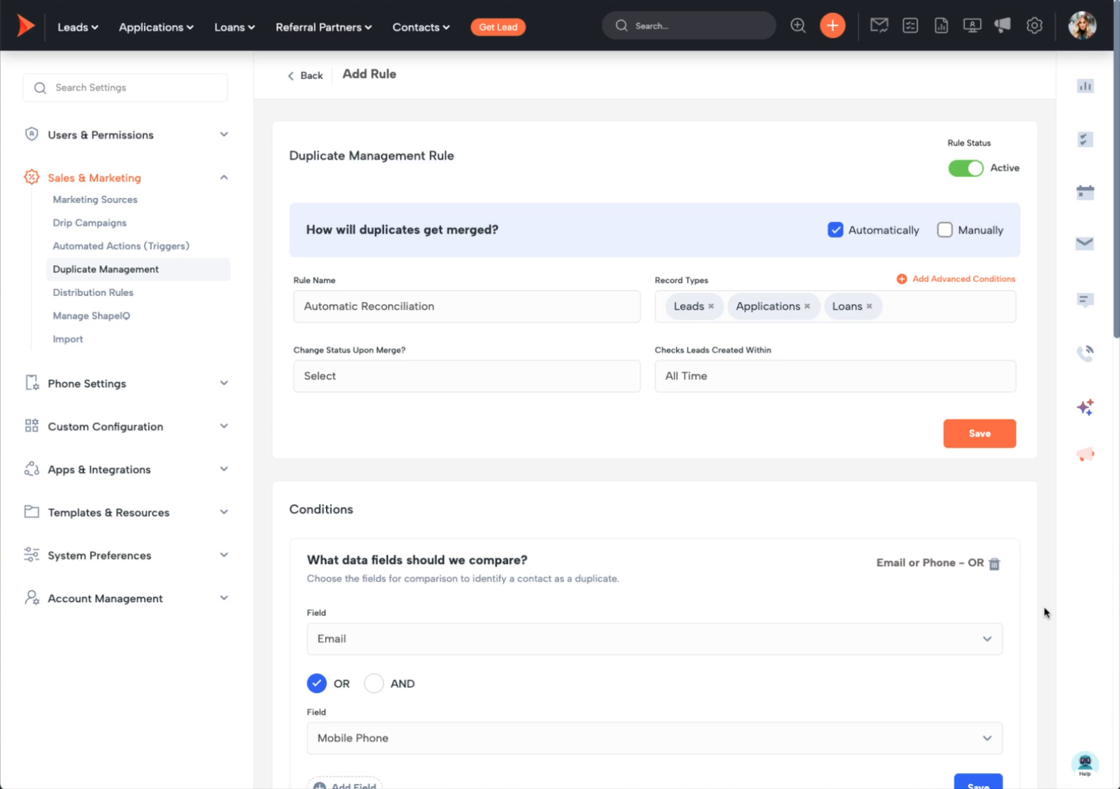
Open the LO Pipeline list of leads
mouse_move(69, 29)
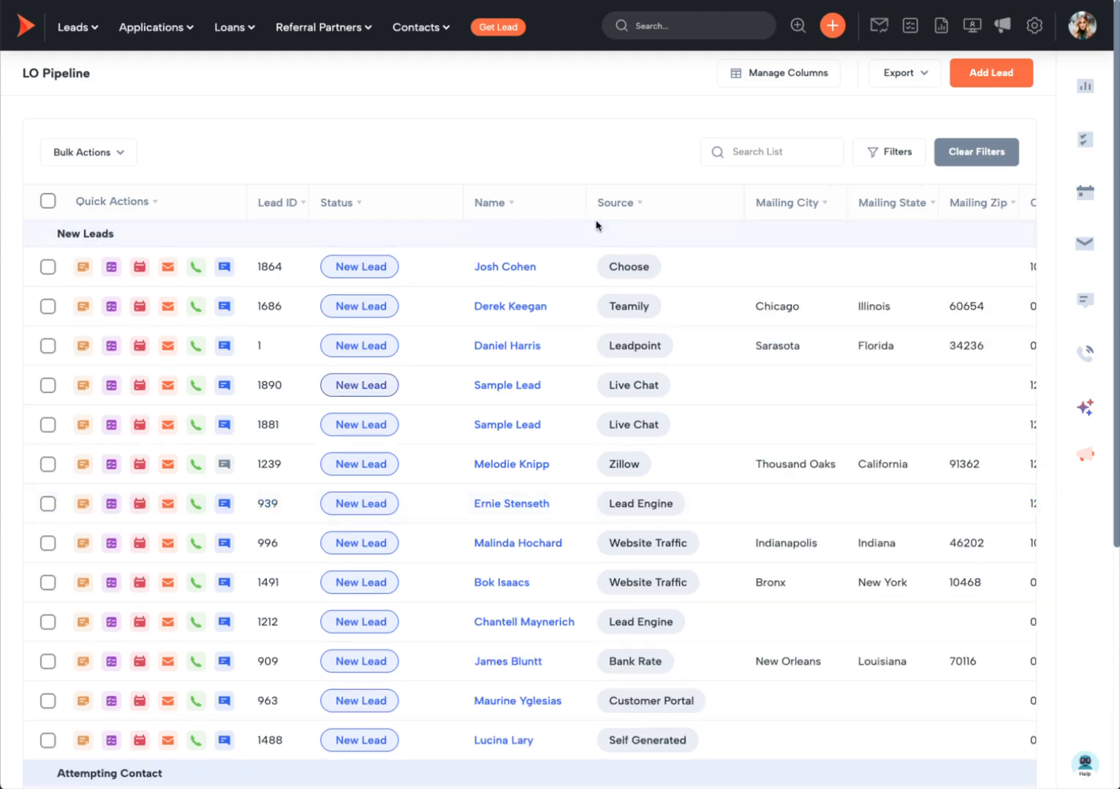
Open the first Sample Lead record in the New Leads group and bring up its duplicate comparison
click(500, 395)
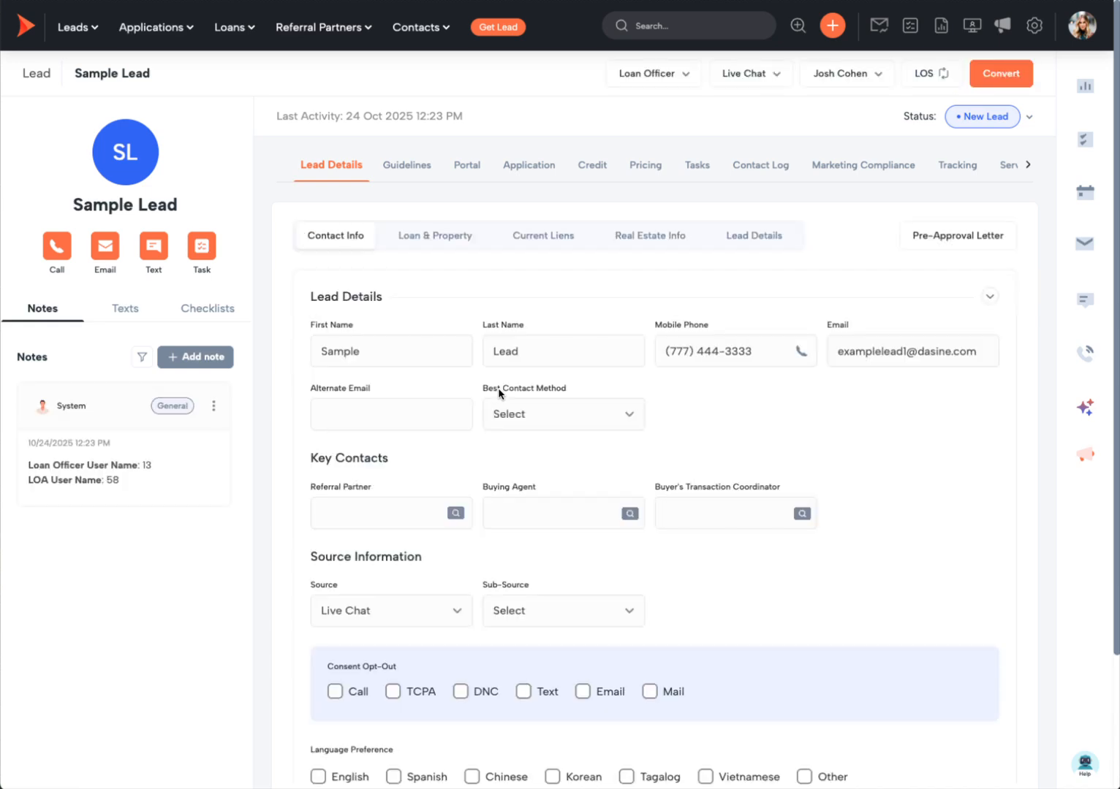
scroll(500, 416, down, 3)
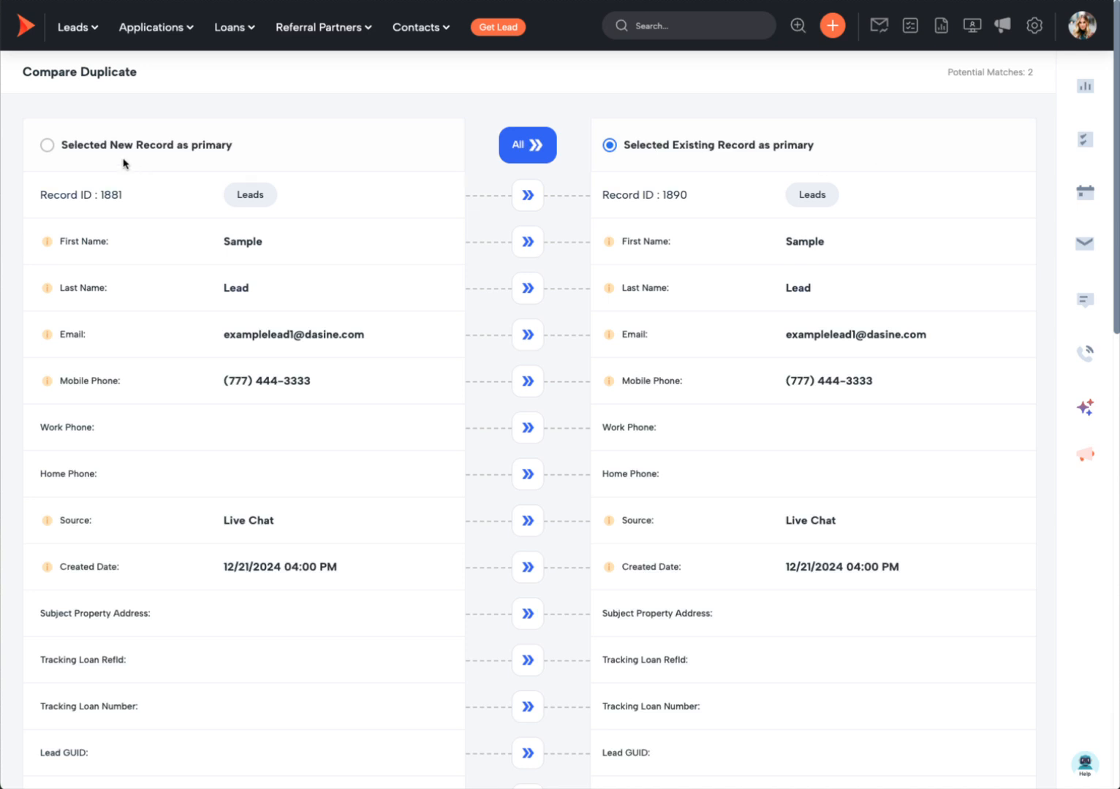
Set the new record as primary in the duplicate comparison and review the fields of both records
click(46, 150)
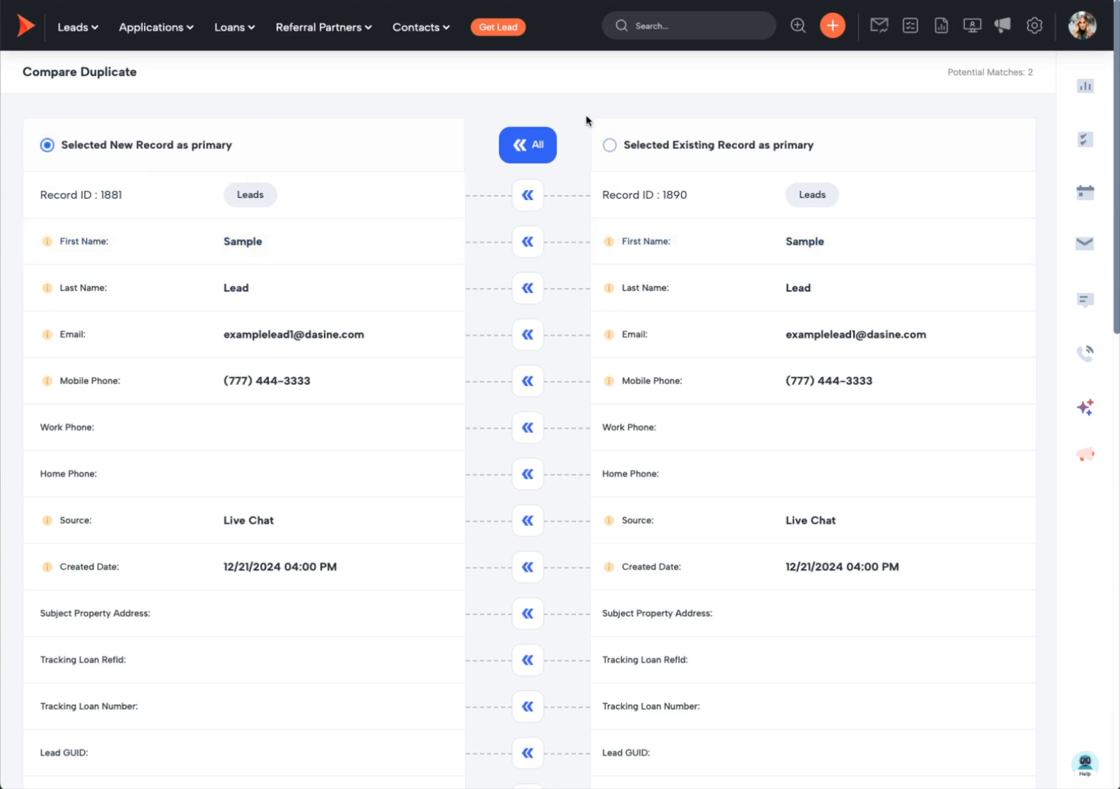
click(609, 145)
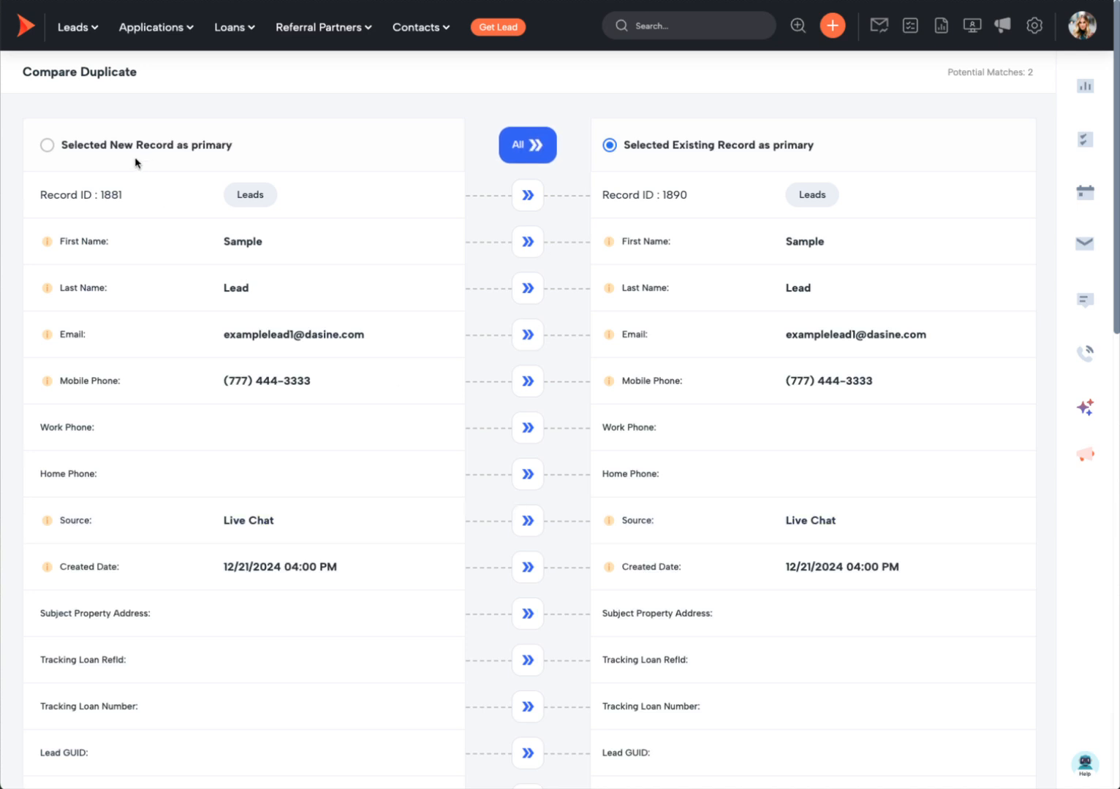
click(44, 149)
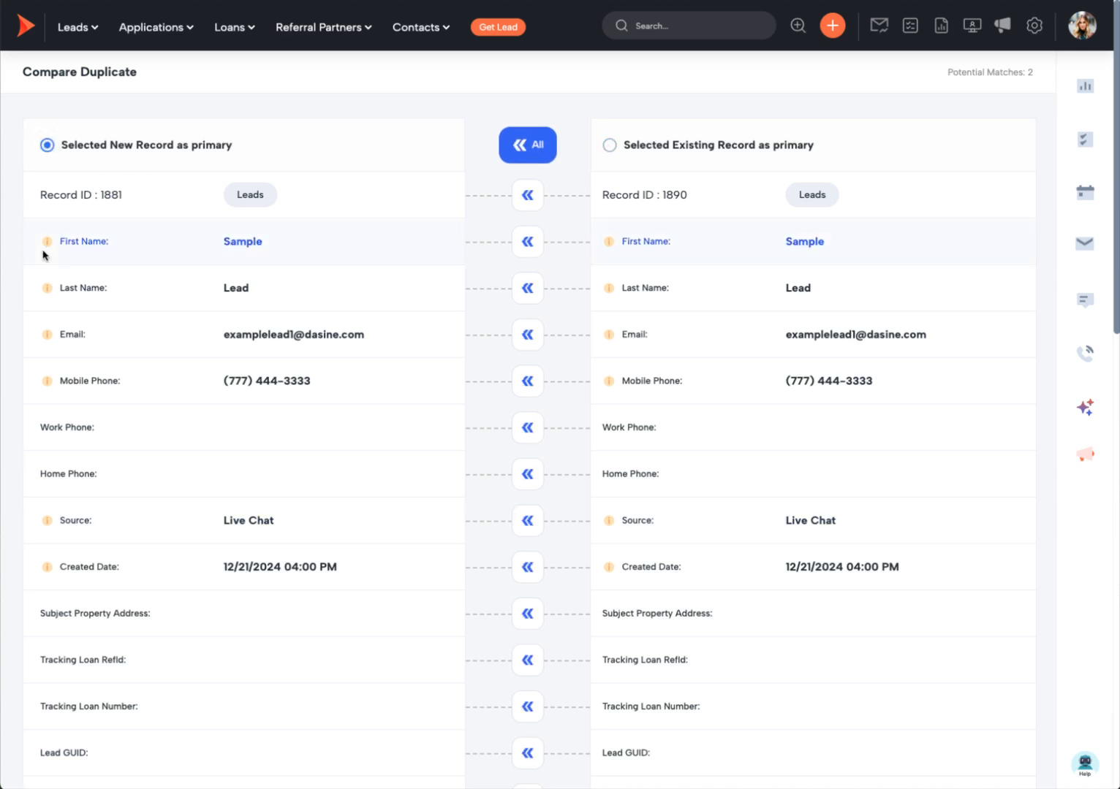
scroll(541, 411, down, 15)
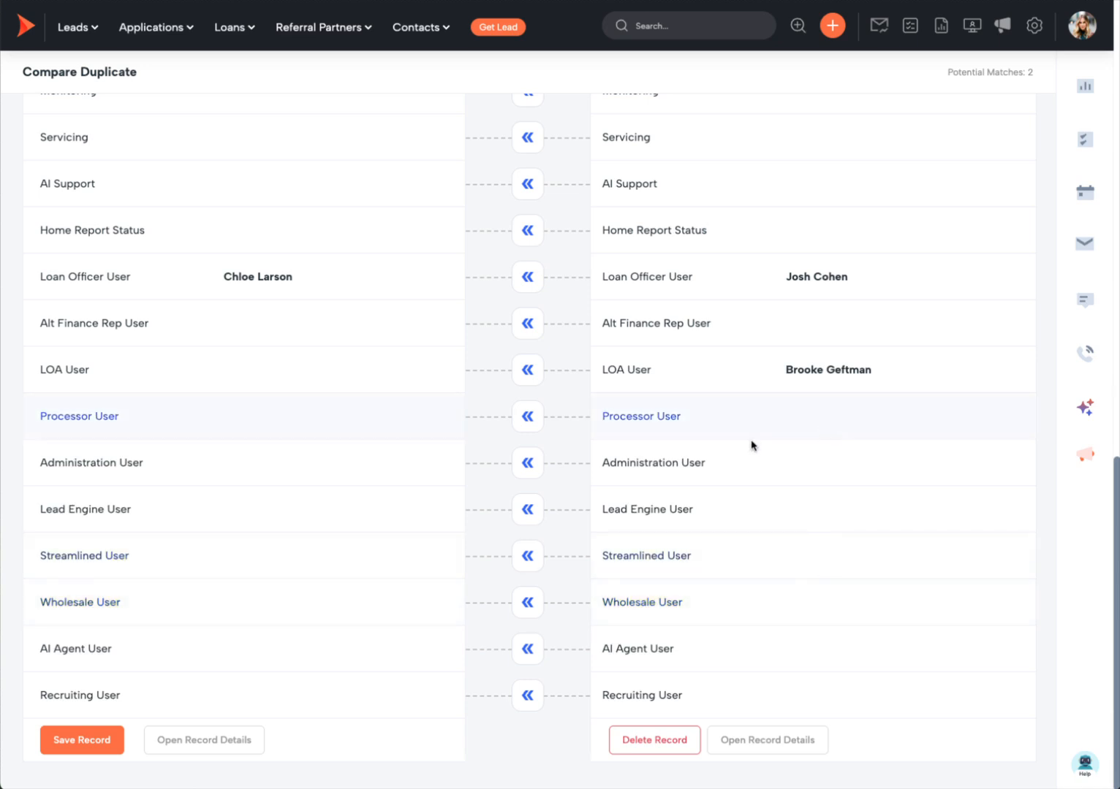
scroll(663, 452, up, 15)
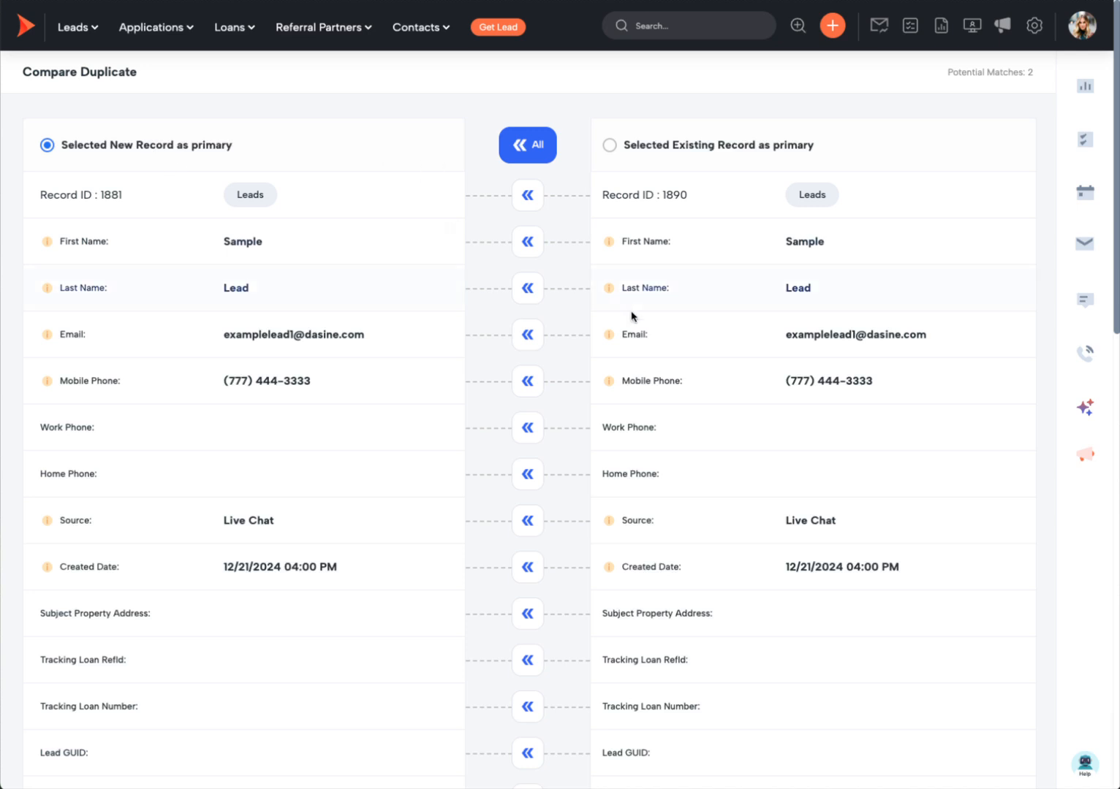
Copy the Loan Officer User and LOA User assignments from the existing record into the new record
scroll(634, 344, down, 8)
scroll(638, 365, down, 5)
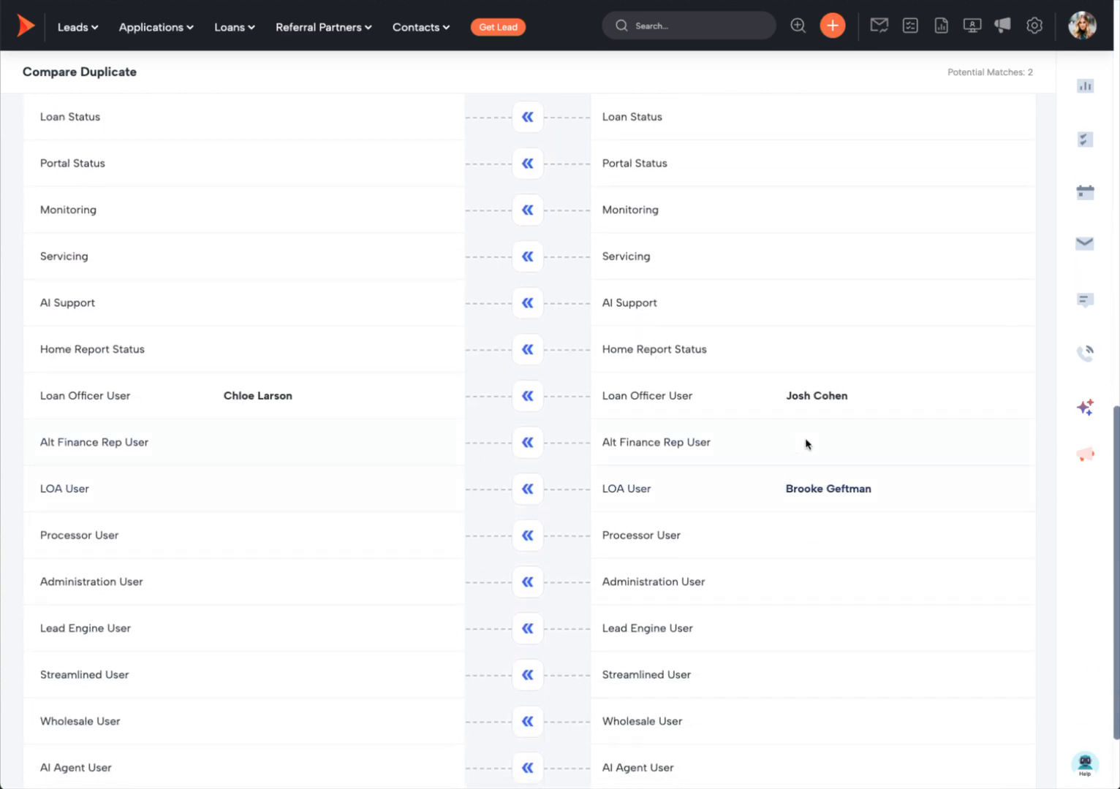
click(527, 396)
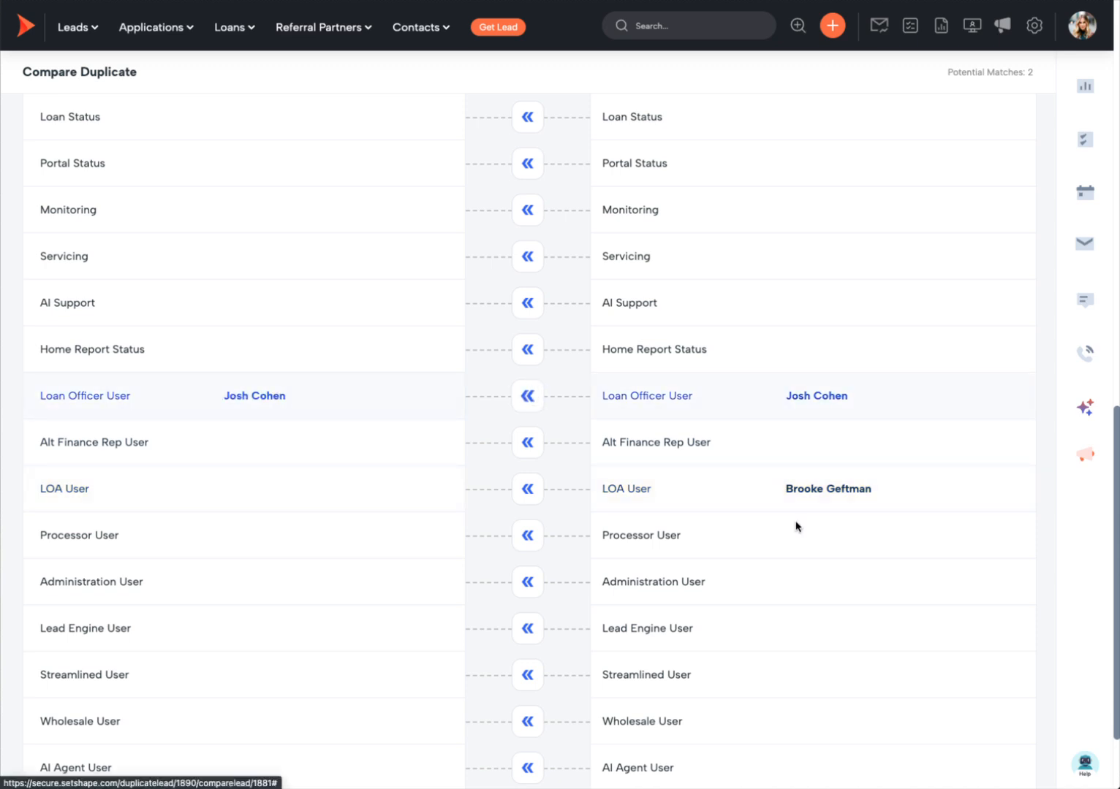
click(529, 491)
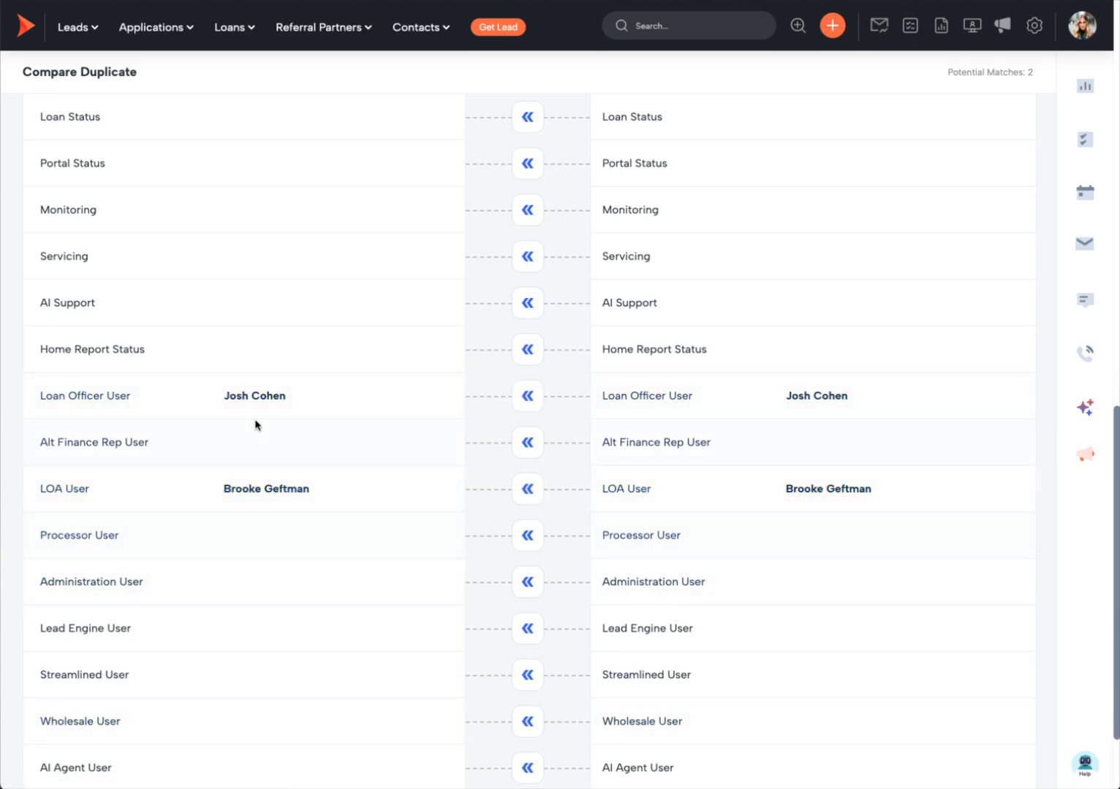
Save the new record with the merged fields and confirm the merge of the duplicate records
scroll(223, 504, down, 2)
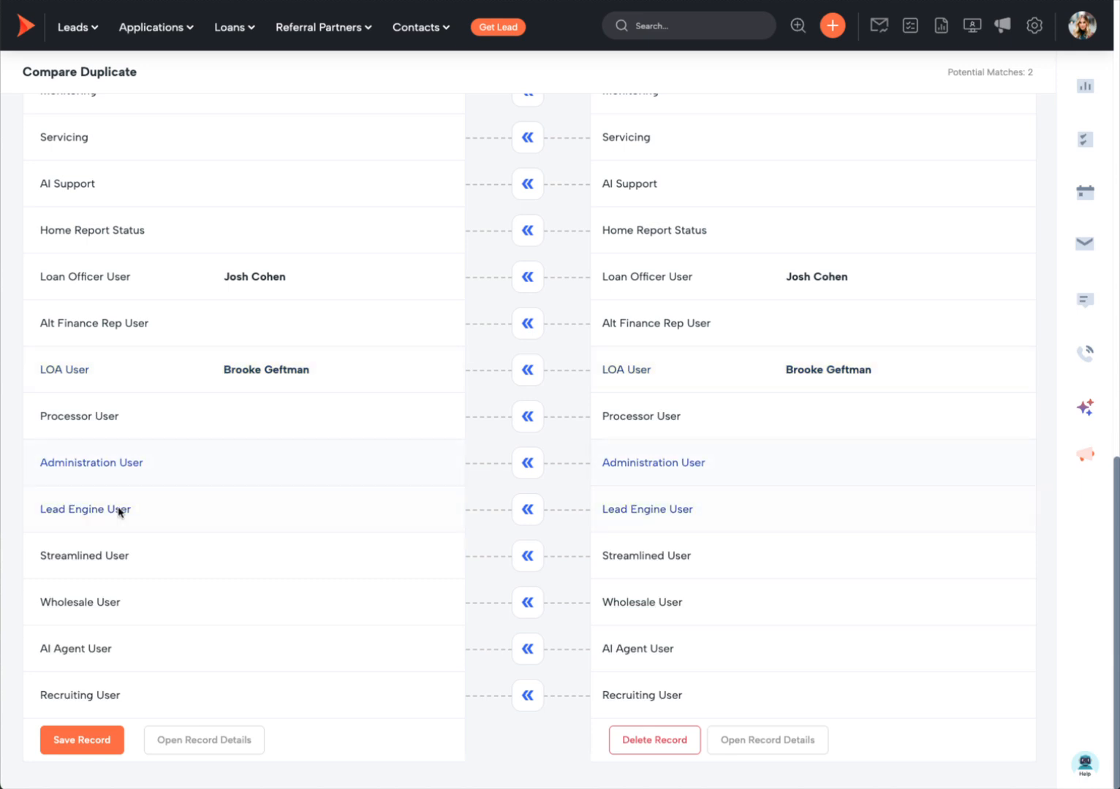
click(74, 742)
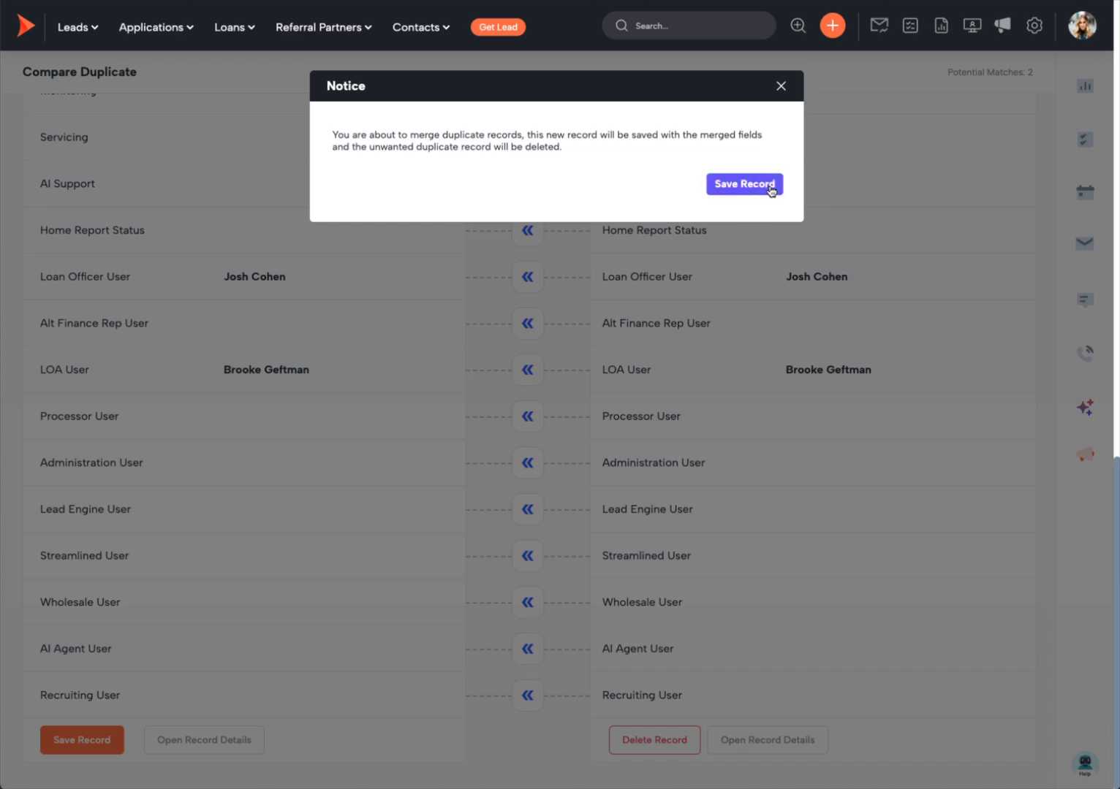
click(744, 185)
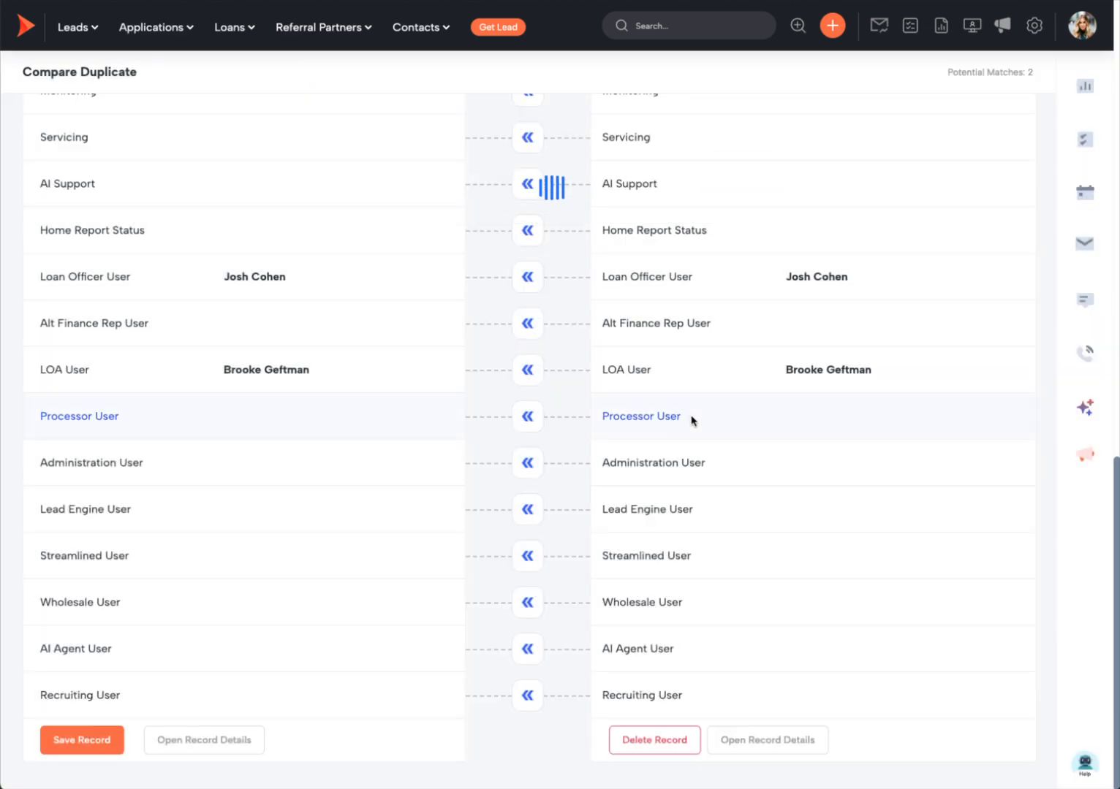